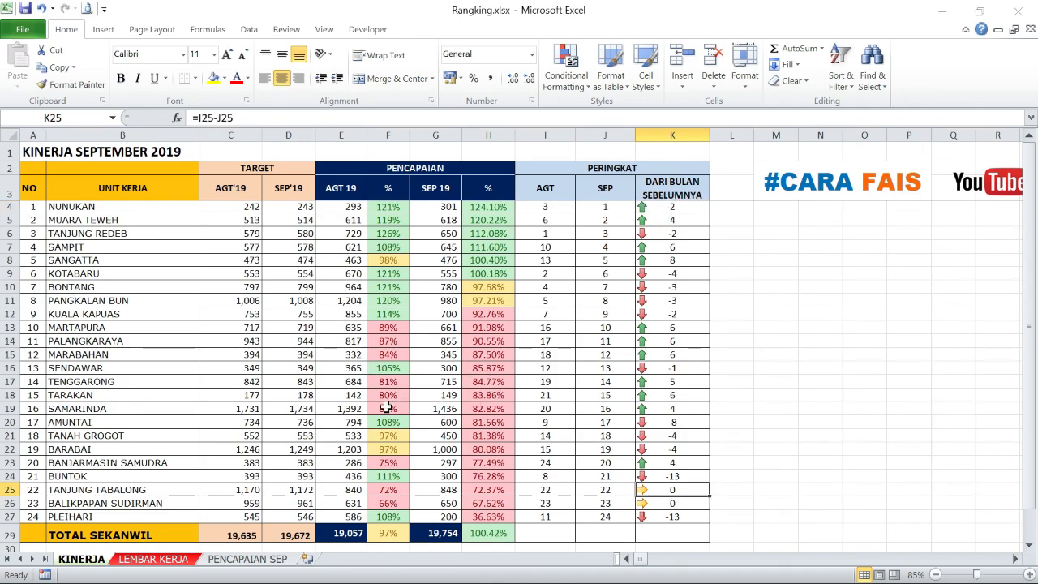
# Examine the empty September achievement columns on the LEMBAR KERJA sheet and the source figures on the PENCAPAIAN SEP sheet.
pyautogui.click(156, 559)
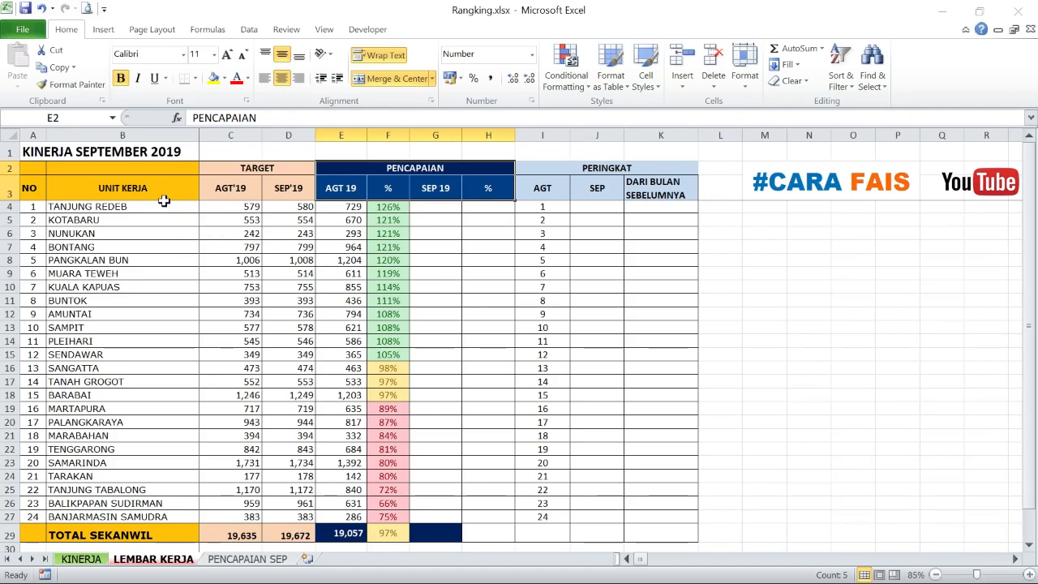
pyautogui.moveTo(161, 187); pyautogui.dragTo(144, 516)
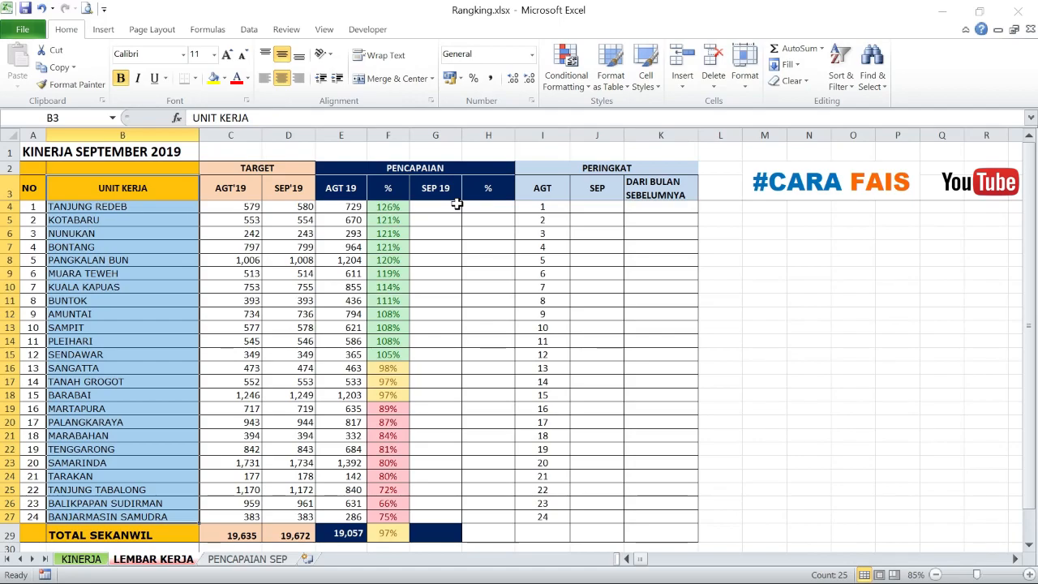
pyautogui.moveTo(451, 207); pyautogui.dragTo(497, 515)
pyautogui.click(473, 421)
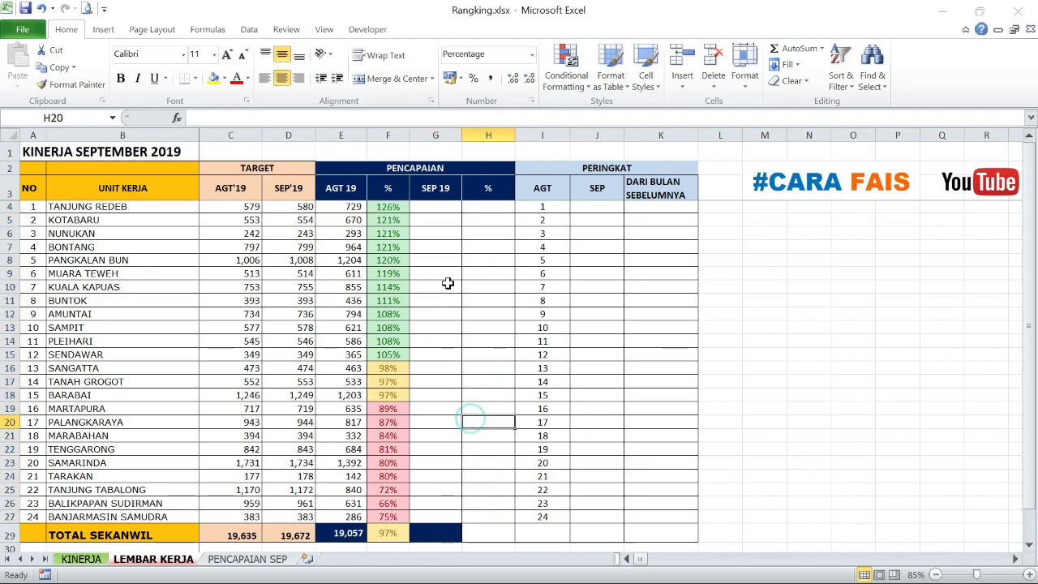
pyautogui.click(436, 208)
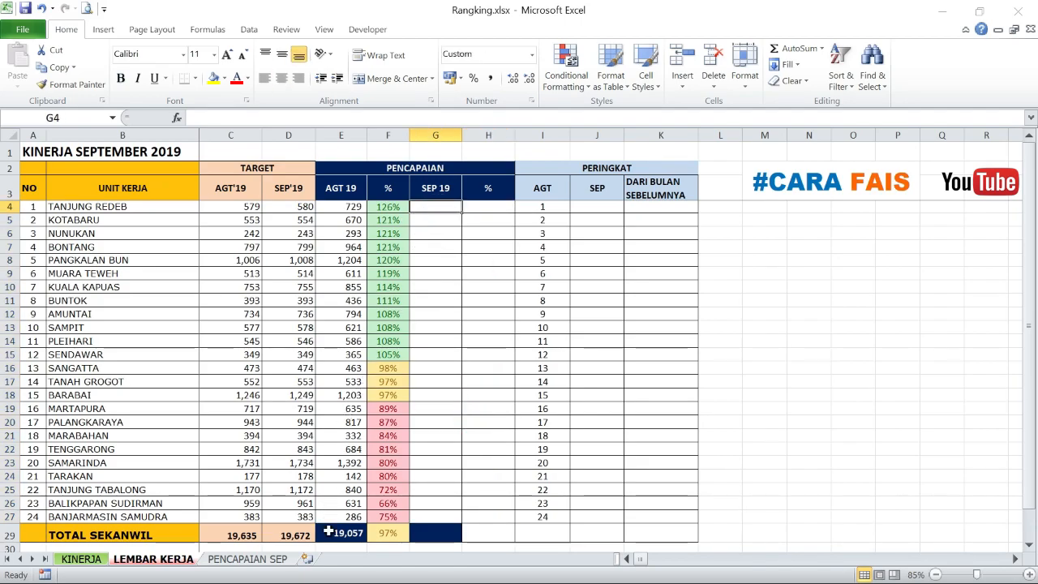
pyautogui.click(251, 558)
pyautogui.scroll(-3, 248, 343)
pyautogui.scroll(3, 247, 343)
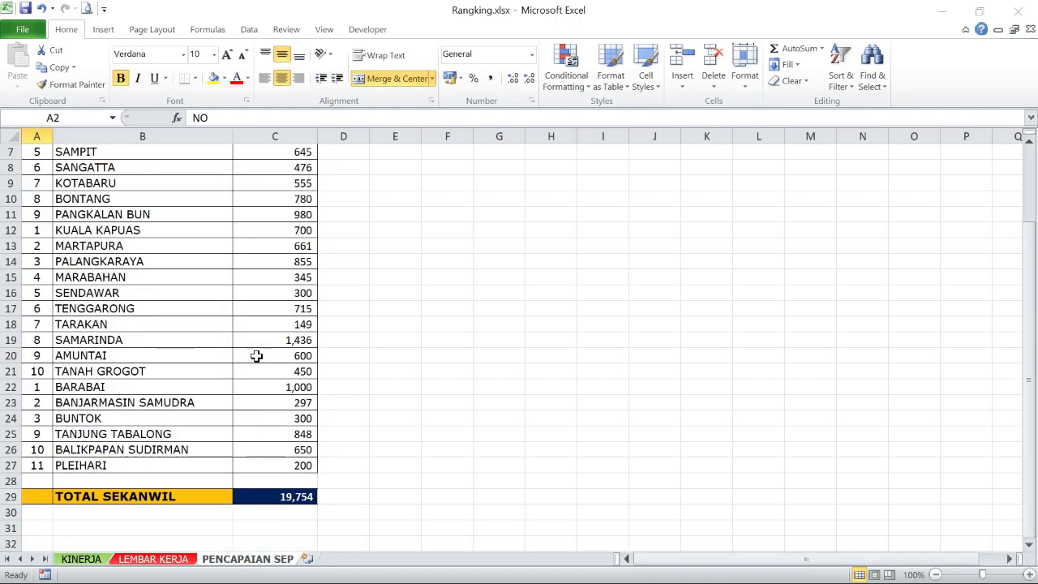
# Enter =VLOOKUP(B4,'PENCAPAIAN SEP'!B4:C27,2,0) in G4 of LEMBAR KERJA to fetch the first unit's September achievement.
pyautogui.click(154, 558)
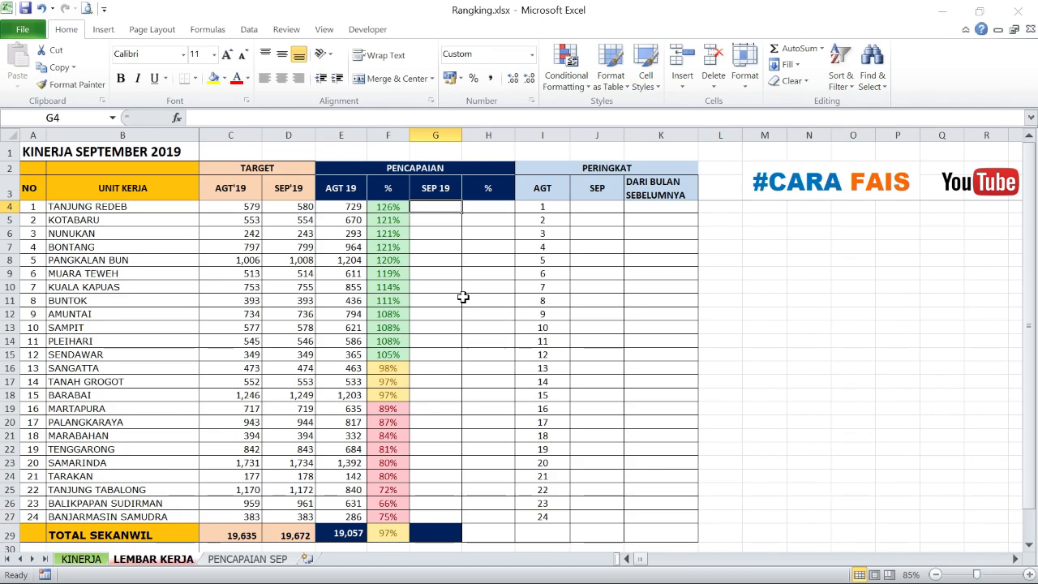
pyautogui.write('=vl')
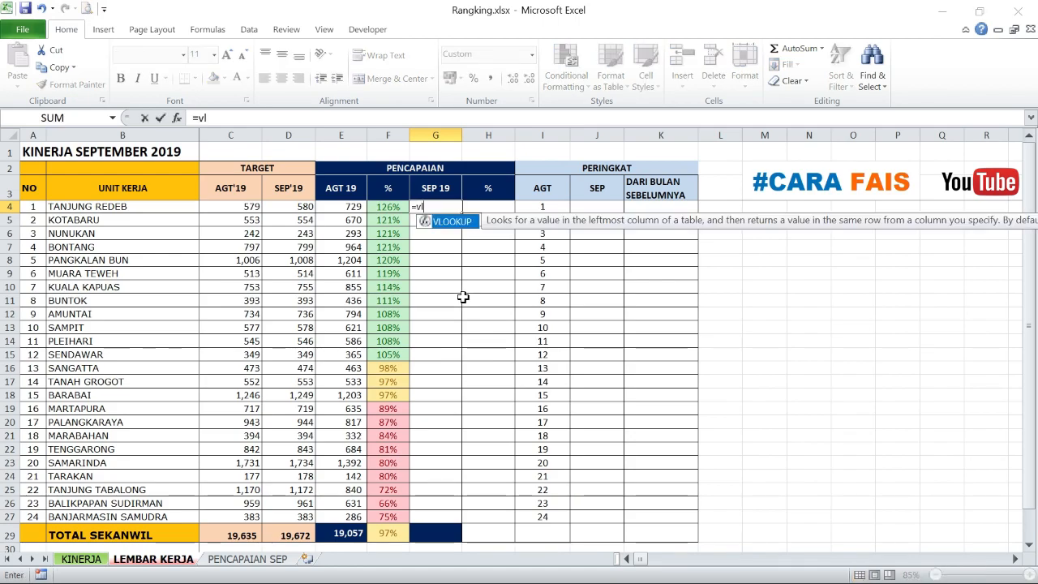
pyautogui.doubleClick(455, 223)
pyautogui.click(98, 208)
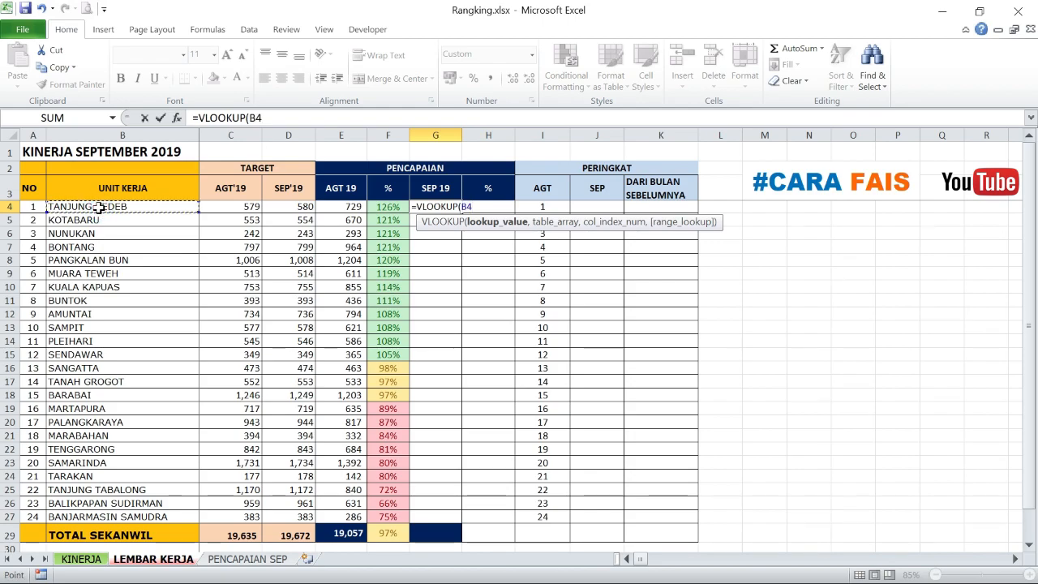
pyautogui.write(',')
pyautogui.hotkey('ctrl', 'pagedown')
pyautogui.hotkey('ctrl', 'pagedown')
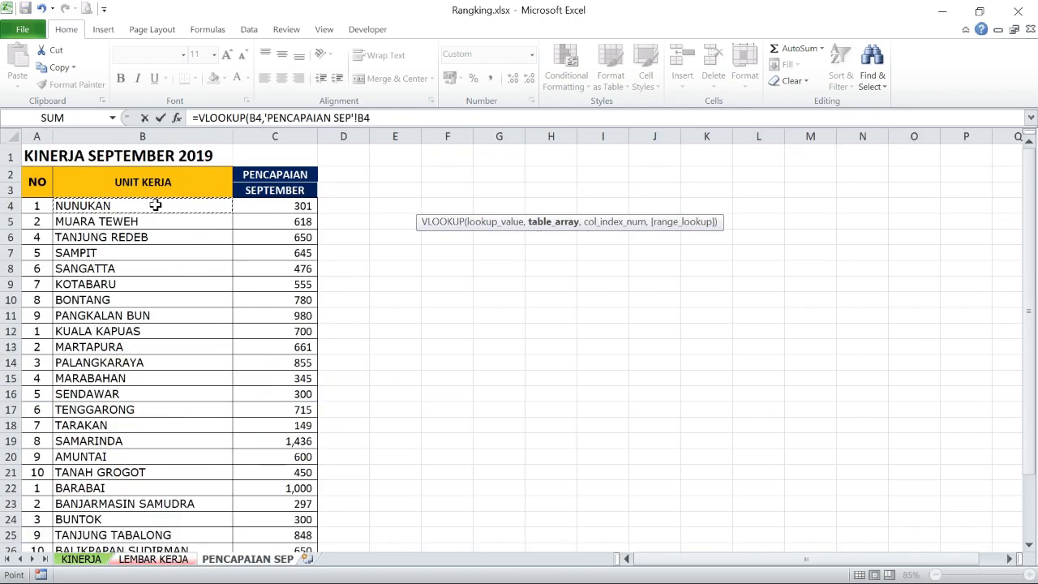
pyautogui.hotkey('shift', 'Right')
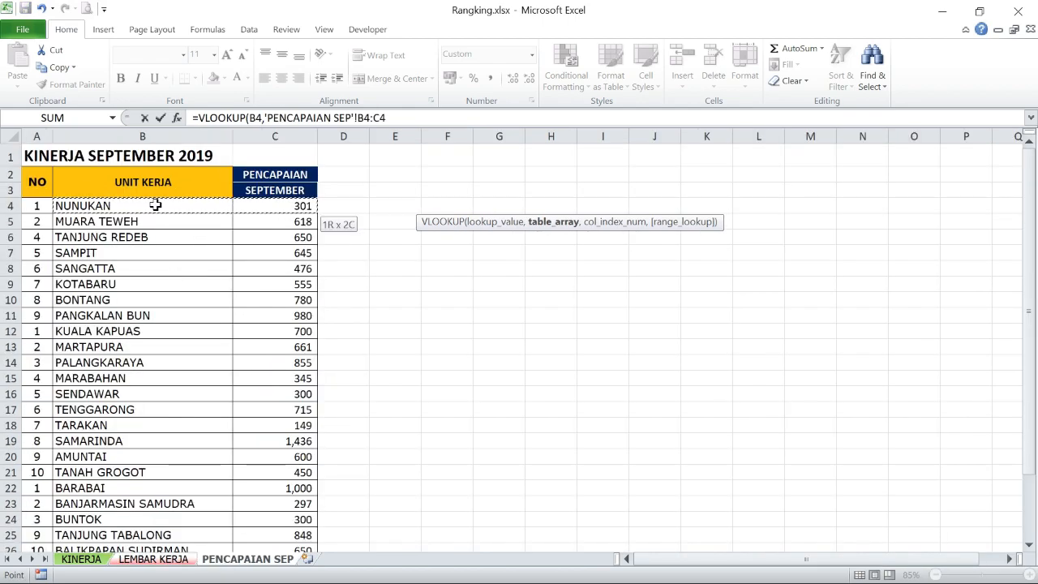
pyautogui.hotkey('ctrl', 'shift', 'Down')
pyautogui.write(',2,')
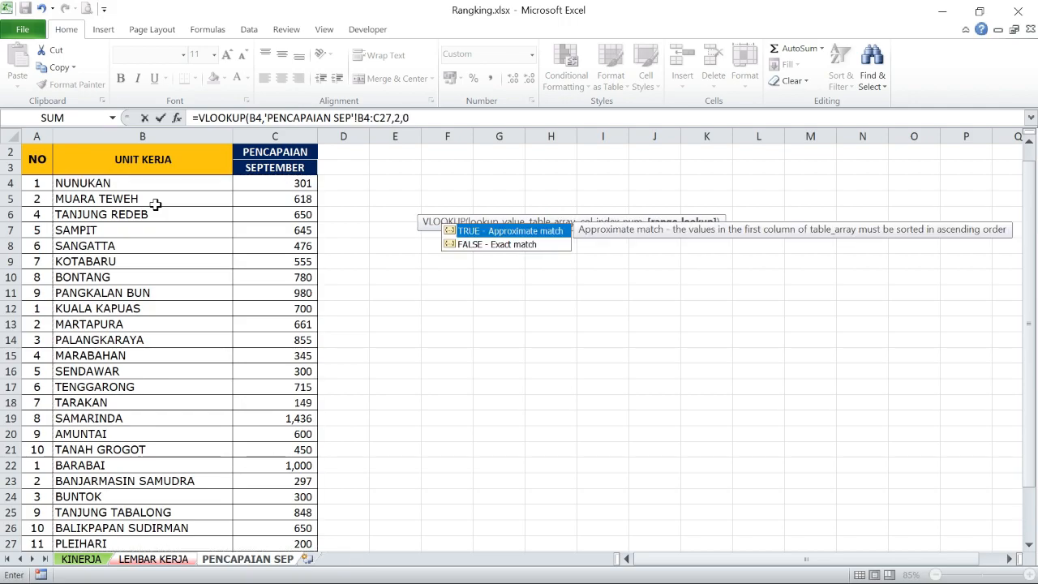
pyautogui.write('0')
pyautogui.press('Return')
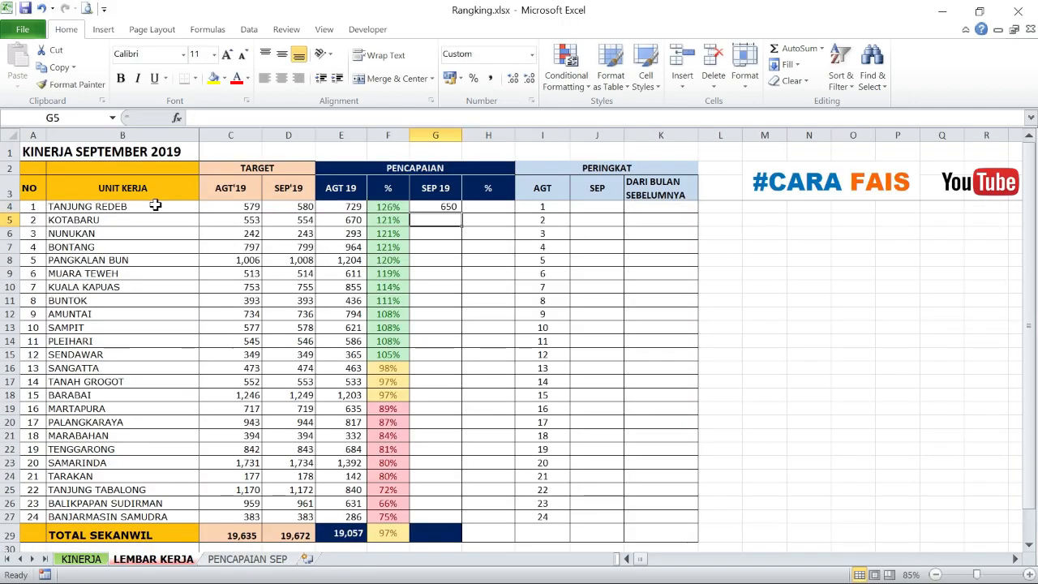
# Make the lookup range in G4 absolute as $B$4:$C$27 and fill the formula down to G27.
pyautogui.click(431, 204)
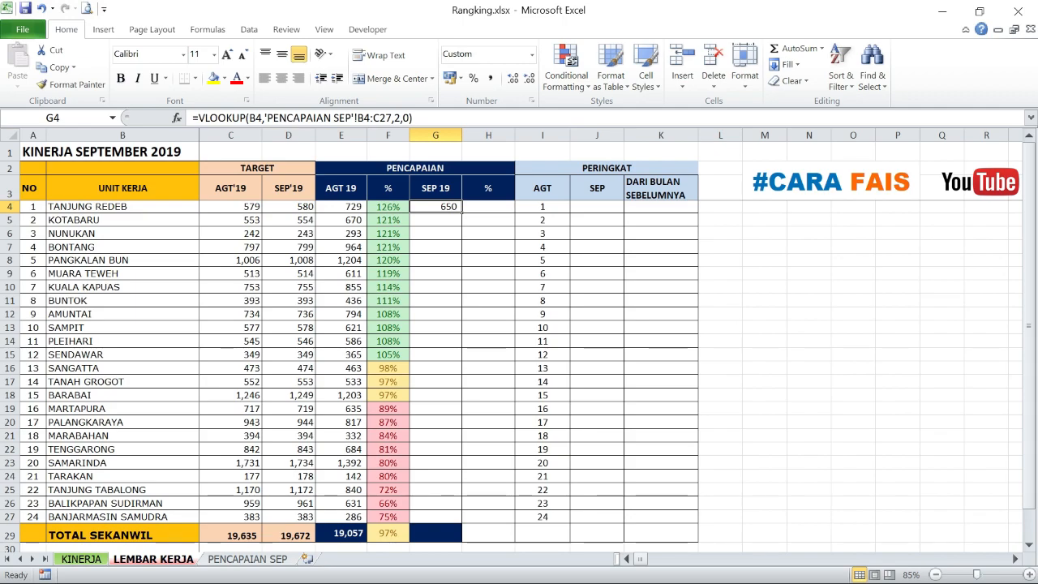
pyautogui.click(362, 118)
pyautogui.write('$')
pyautogui.press('Right')
pyautogui.write('$')
pyautogui.press('Right')
pyautogui.press('Right')
pyautogui.write('$')
pyautogui.press('Right')
pyautogui.write('$')
pyautogui.press('Return')
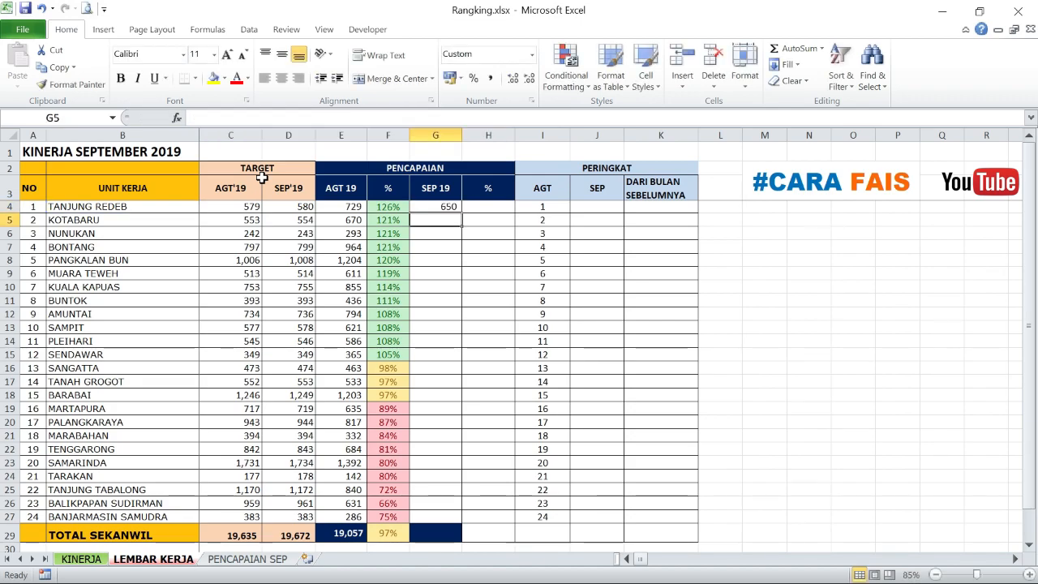
pyautogui.click(435, 206)
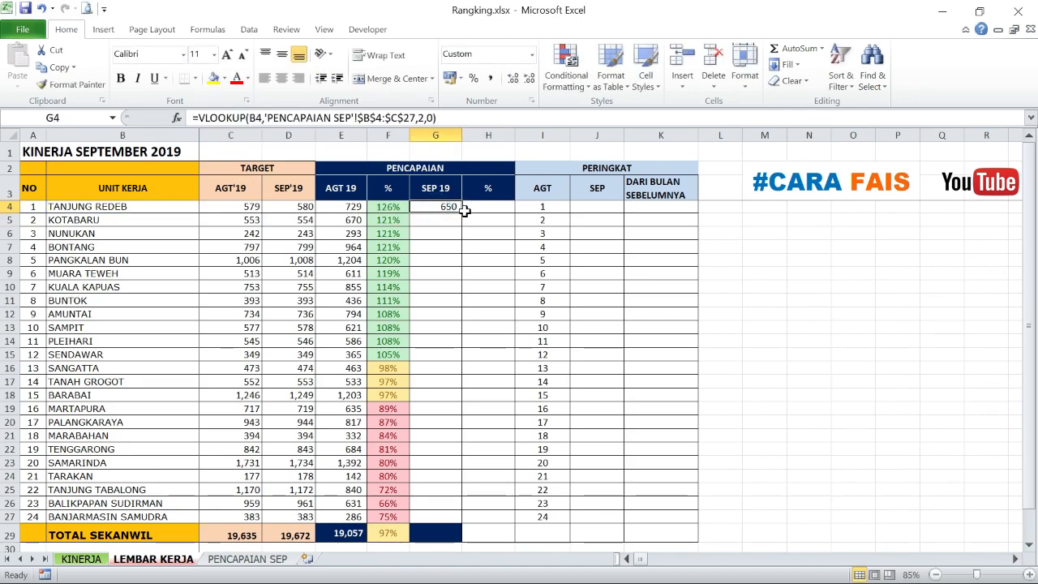
pyautogui.doubleClick(461, 212)
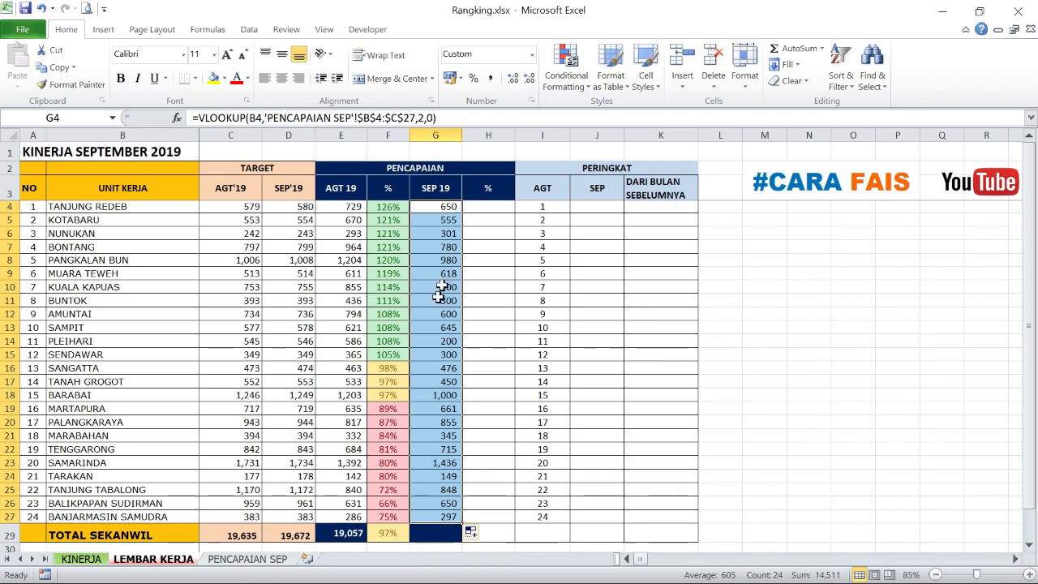
# Calculate the September achievement percentage in H4 with =G4/D4 and fill it down to H27.
pyautogui.click(479, 210)
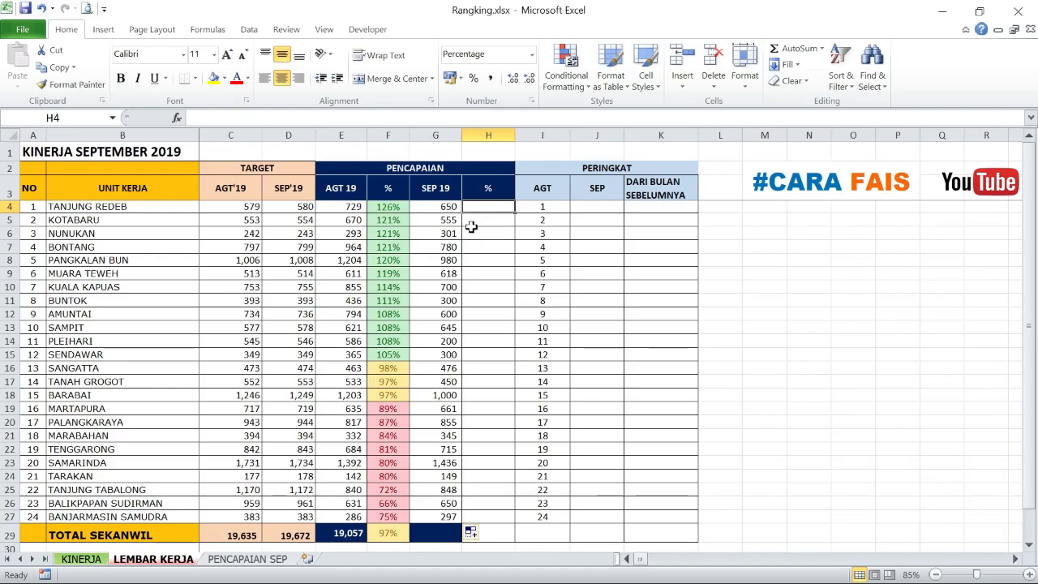
pyautogui.write('=')
pyautogui.click(447, 208)
pyautogui.write('/')
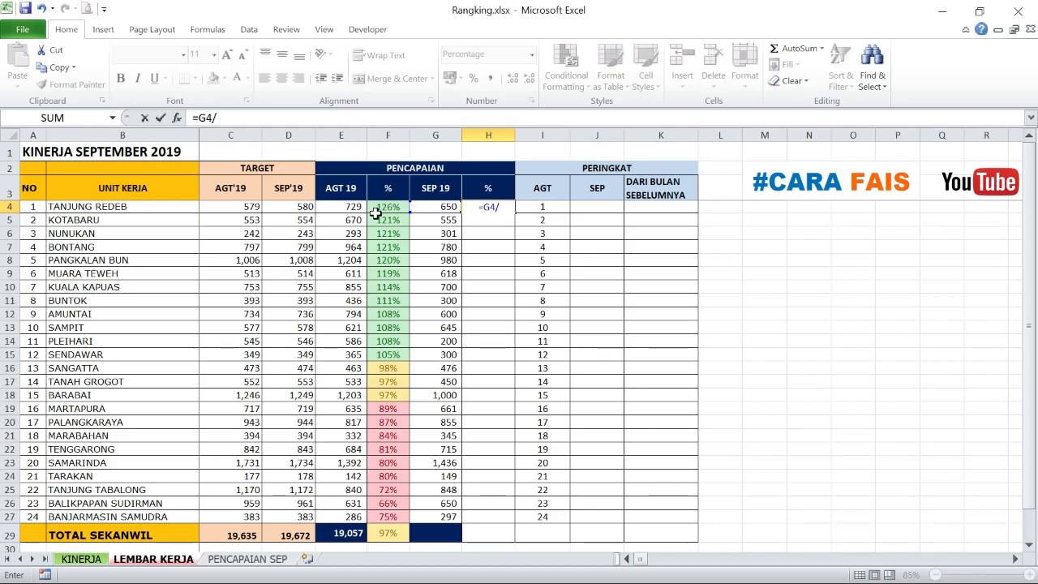
pyautogui.click(289, 208)
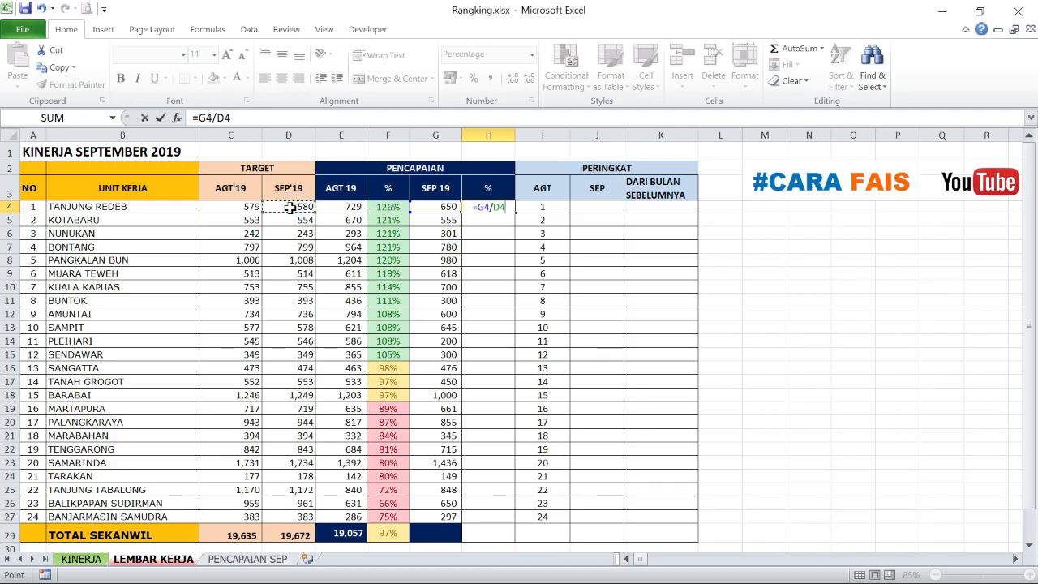
pyautogui.press('Return')
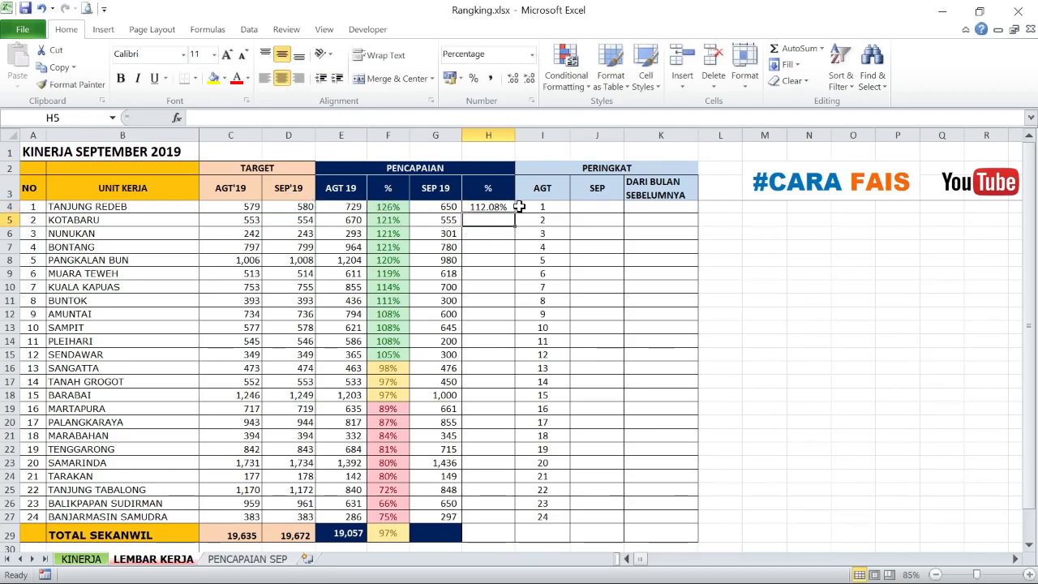
pyautogui.click(505, 207)
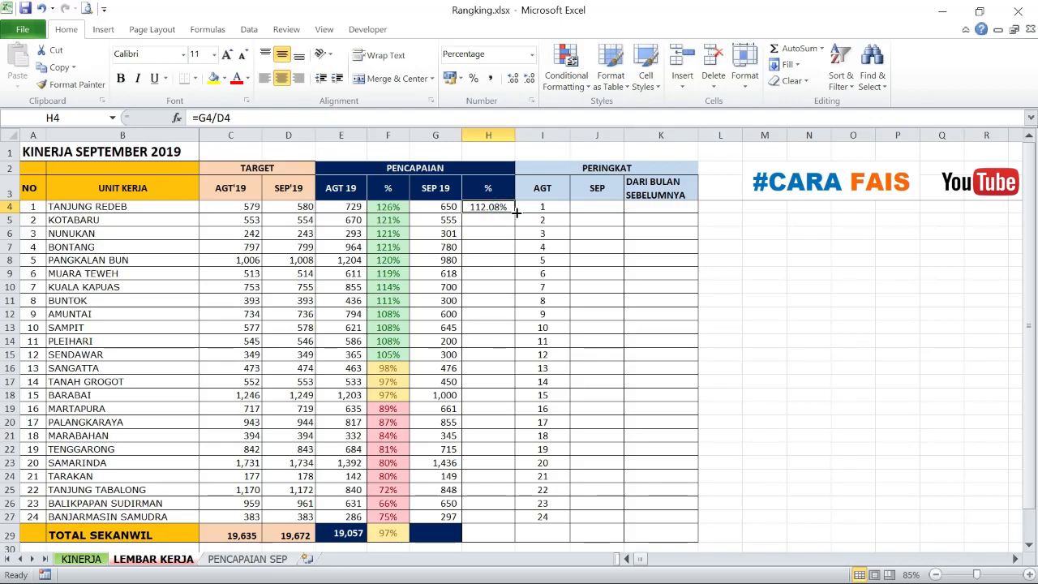
pyautogui.doubleClick(513, 210)
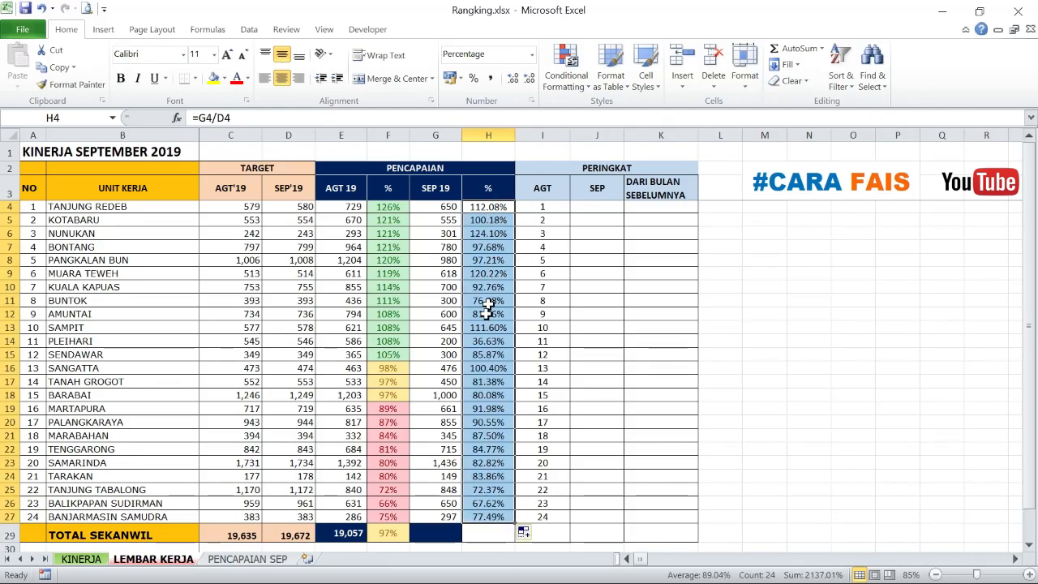
pyautogui.scroll(-3, 502, 302)
pyautogui.scroll(3, 504, 303)
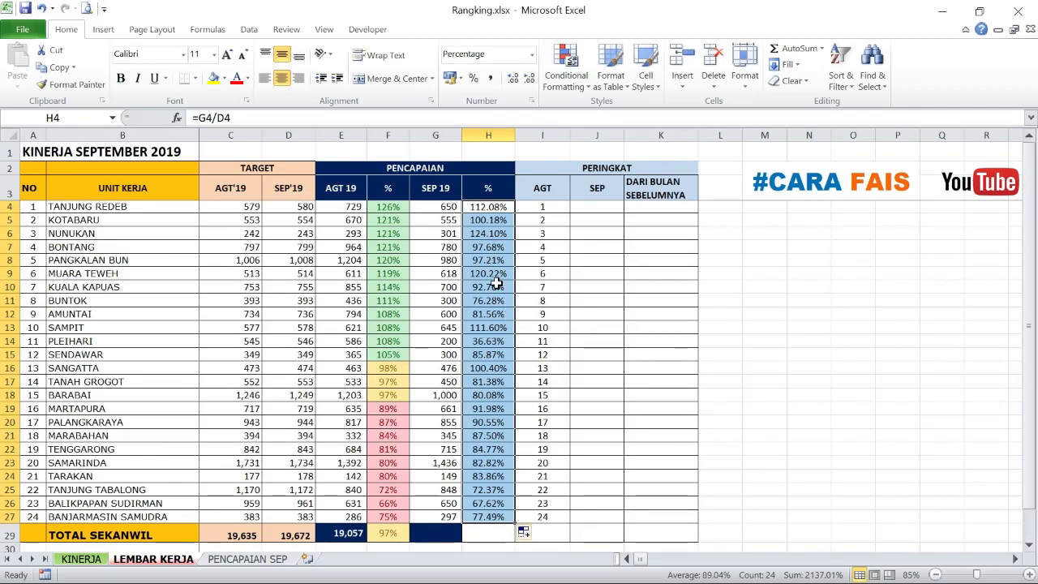
pyautogui.click(495, 286)
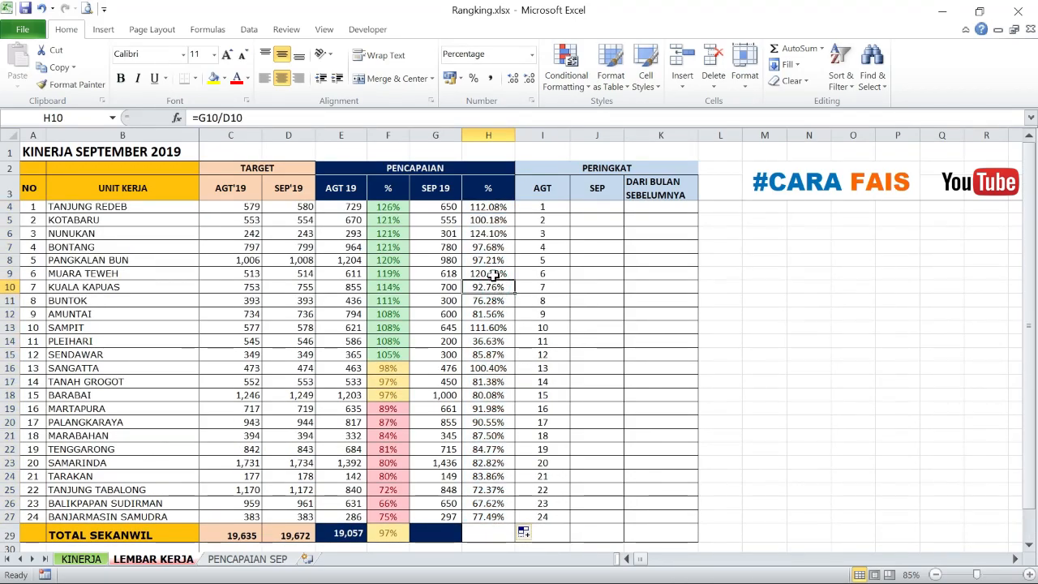
# Copy the formatting of the August percentage cell F4 onto the September percentages H4:H27.
pyautogui.click(383, 205)
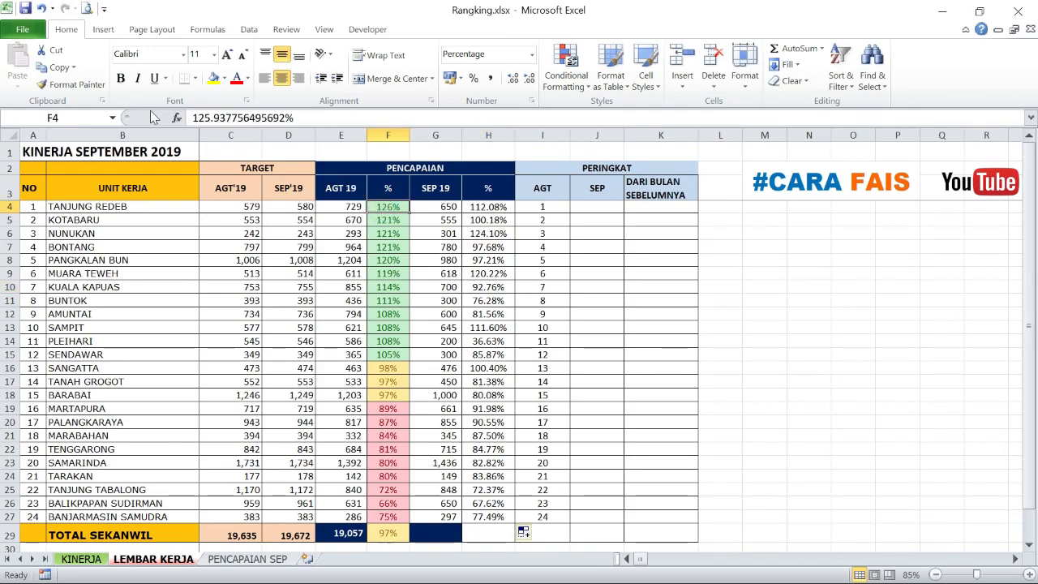
pyautogui.click(89, 86)
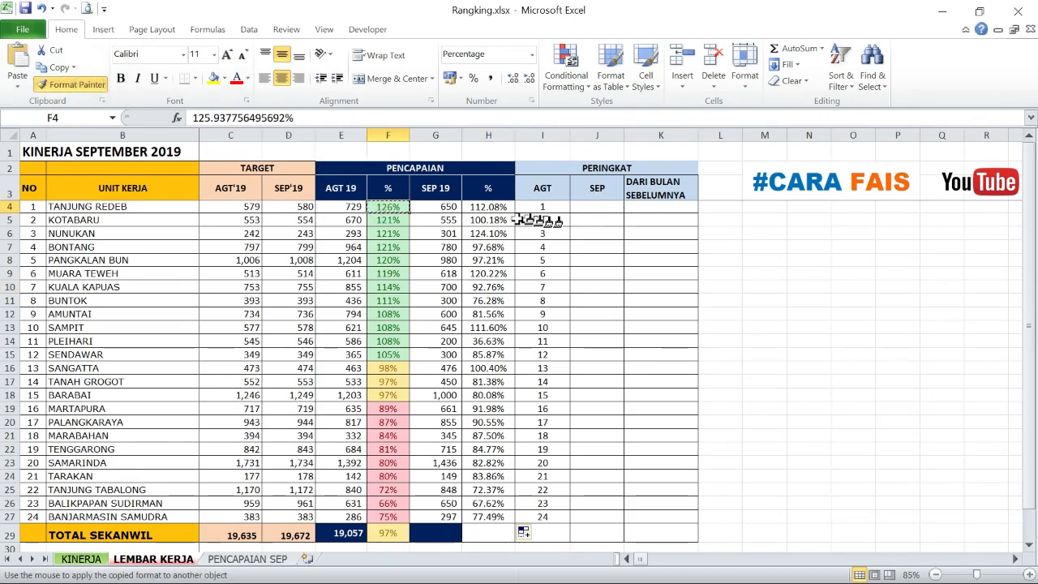
pyautogui.moveTo(499, 207)
pyautogui.mouseDown()
pyautogui.moveTo(494, 300)
pyautogui.moveTo(518, 514)
pyautogui.moveTo(501, 509)
pyautogui.mouseUp()
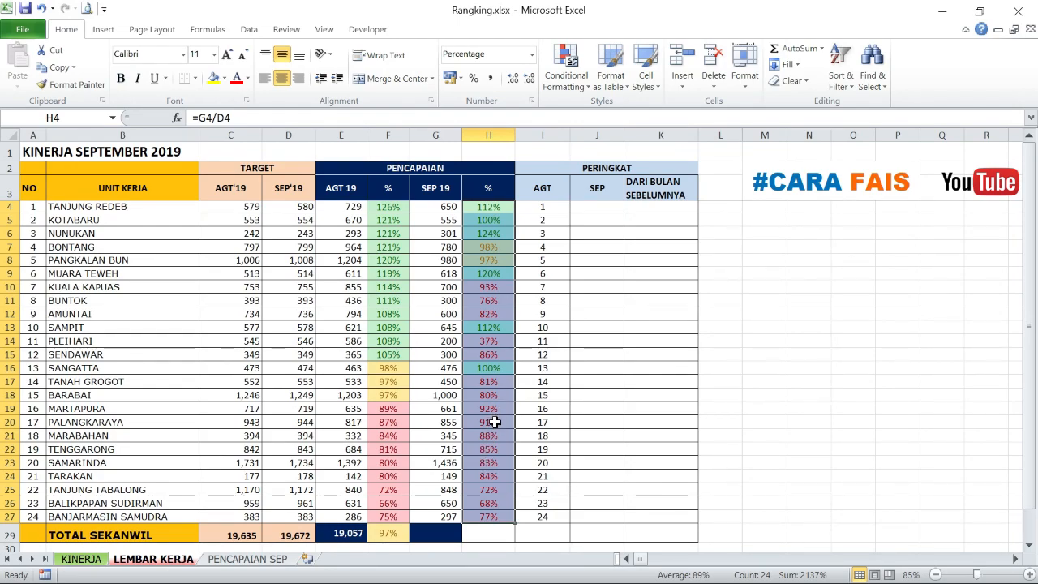
# Total the units' September achievements in G29 of the TOTAL SEKANWIL row with a SUM formula.
pyautogui.click(435, 532)
pyautogui.write('=sum(')
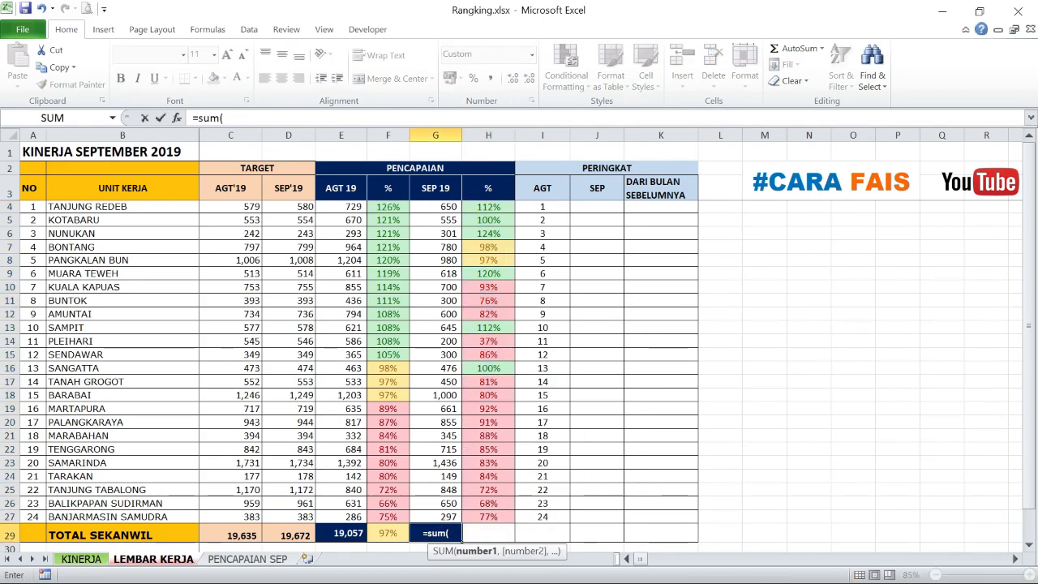
pyautogui.press('Up')
pyautogui.hotkey('ctrl', 'shift', 'Up')
pyautogui.hotkey('shift', 'Down')
pyautogui.press('Return')
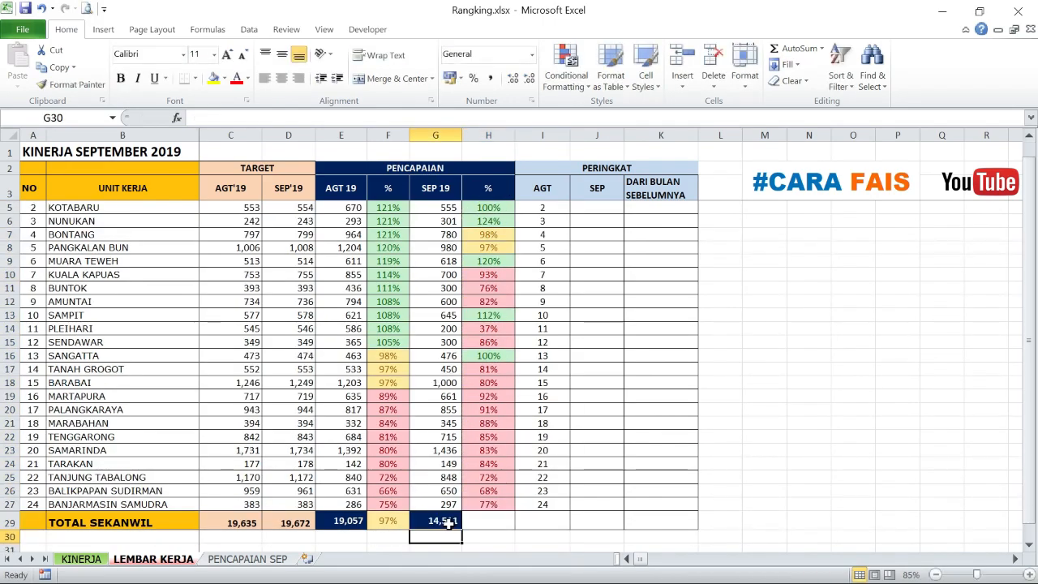
# Extend the percentage formula from H27 down to H29 in the TOTAL SEKANWIL row.
pyautogui.click(498, 504)
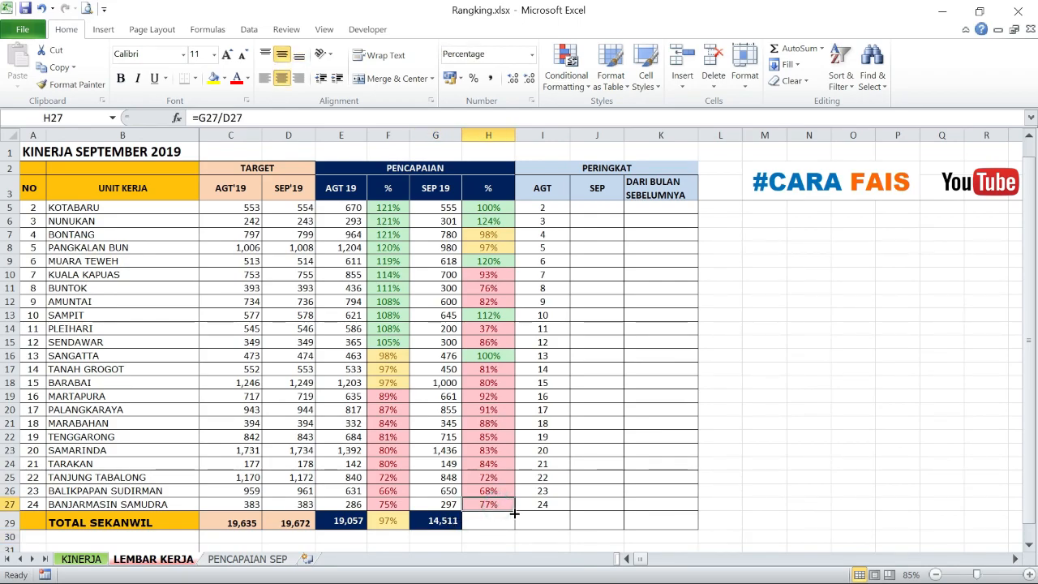
pyautogui.moveTo(513, 515); pyautogui.dragTo(519, 535)
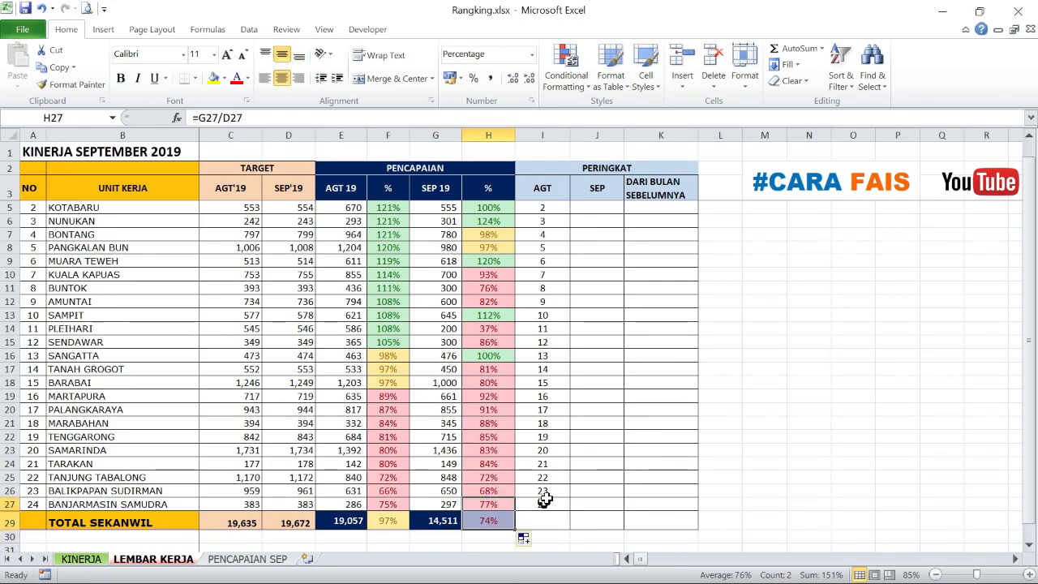
pyautogui.scroll(1, 593, 414)
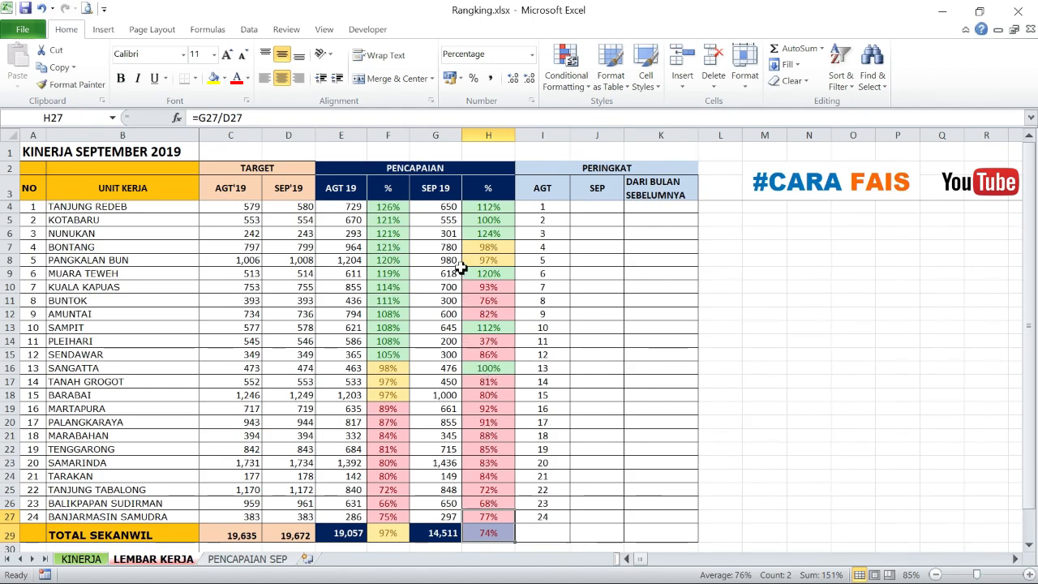
pyautogui.click(448, 188)
pyautogui.click(496, 191)
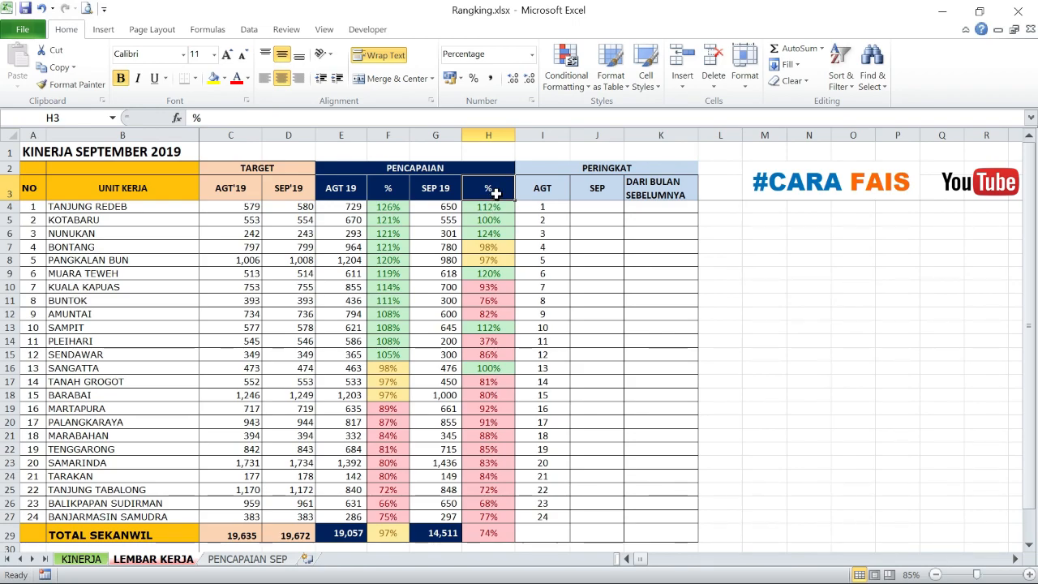
pyautogui.click(604, 209)
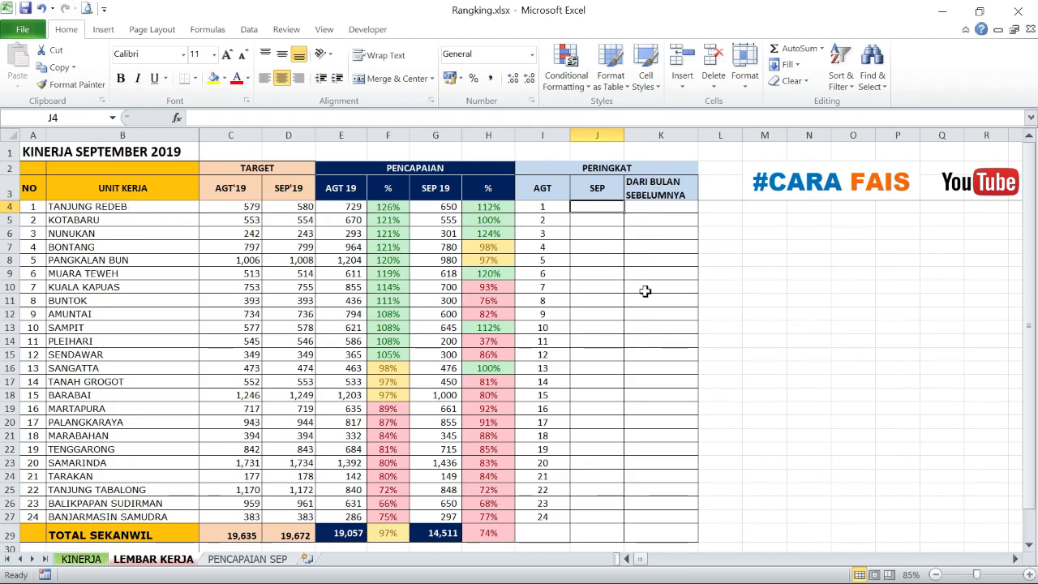
pyautogui.moveTo(488, 207); pyautogui.dragTo(487, 516)
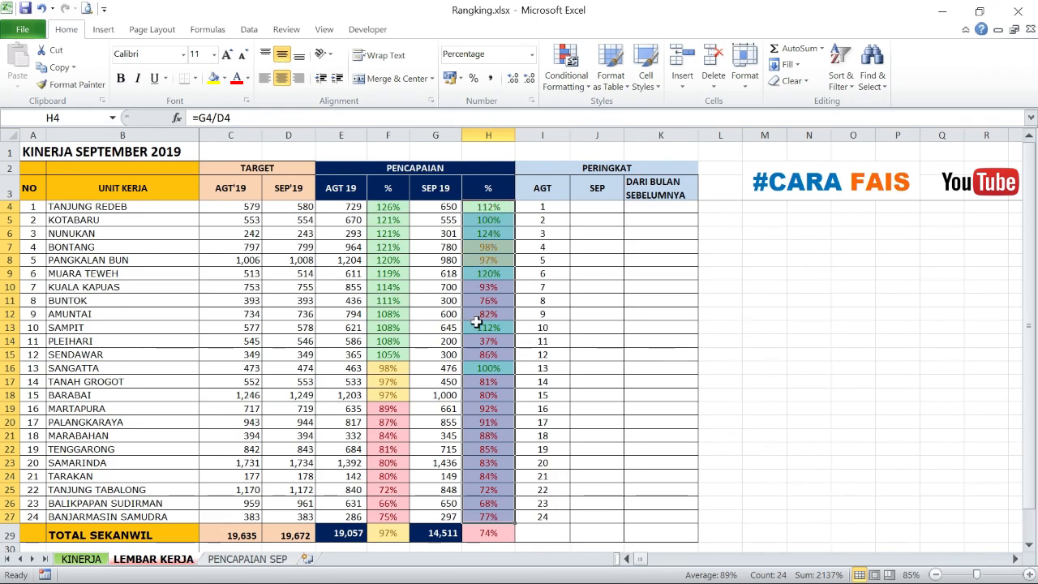
# Try to sort the unit table by the September percentage from largest to smallest, using a filter on headers B3:K3.
pyautogui.click(606, 328)
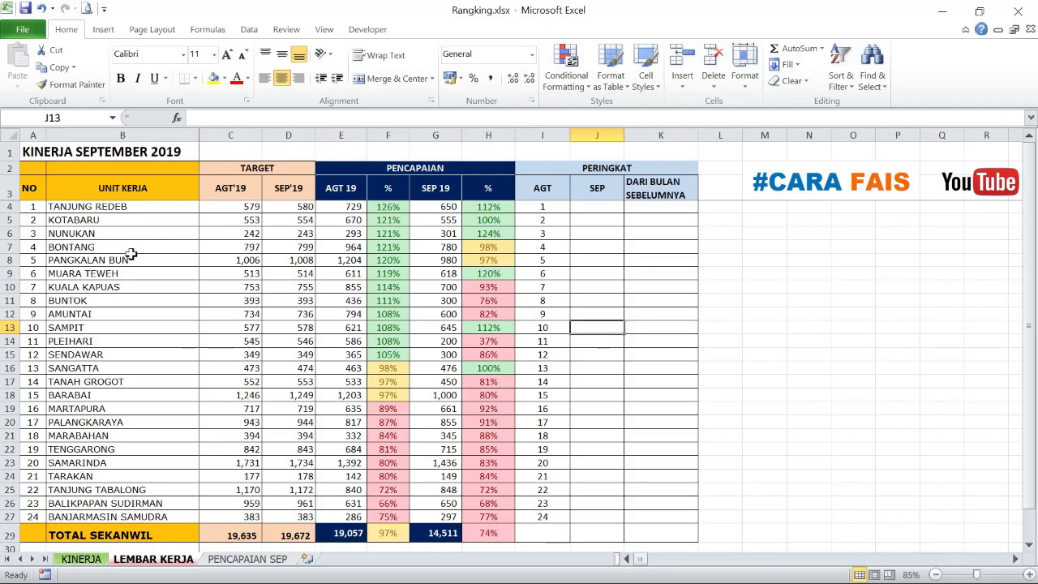
pyautogui.moveTo(75, 191); pyautogui.dragTo(637, 195)
pyautogui.click(249, 30)
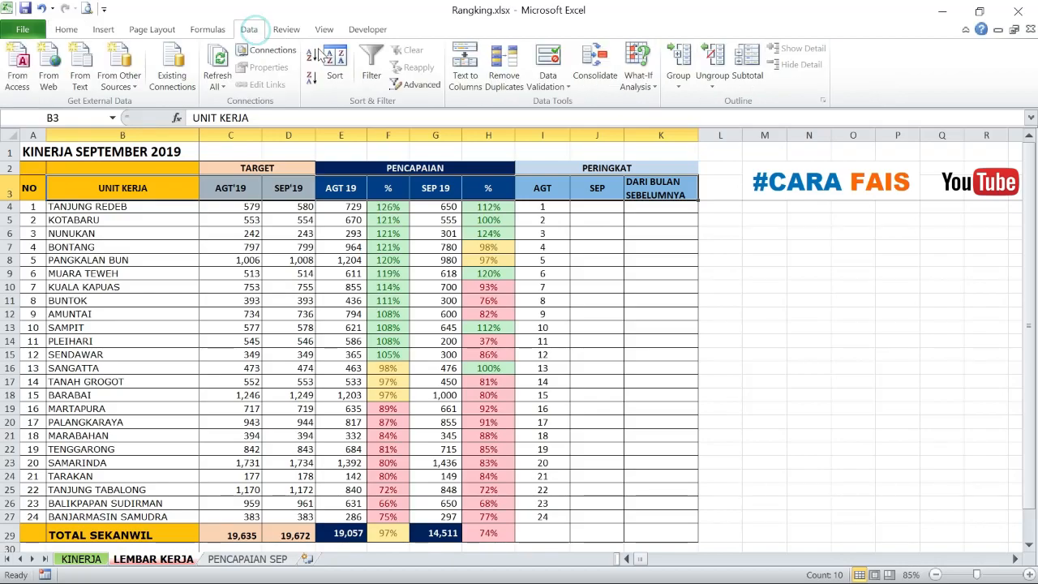
pyautogui.click(371, 77)
pyautogui.click(496, 192)
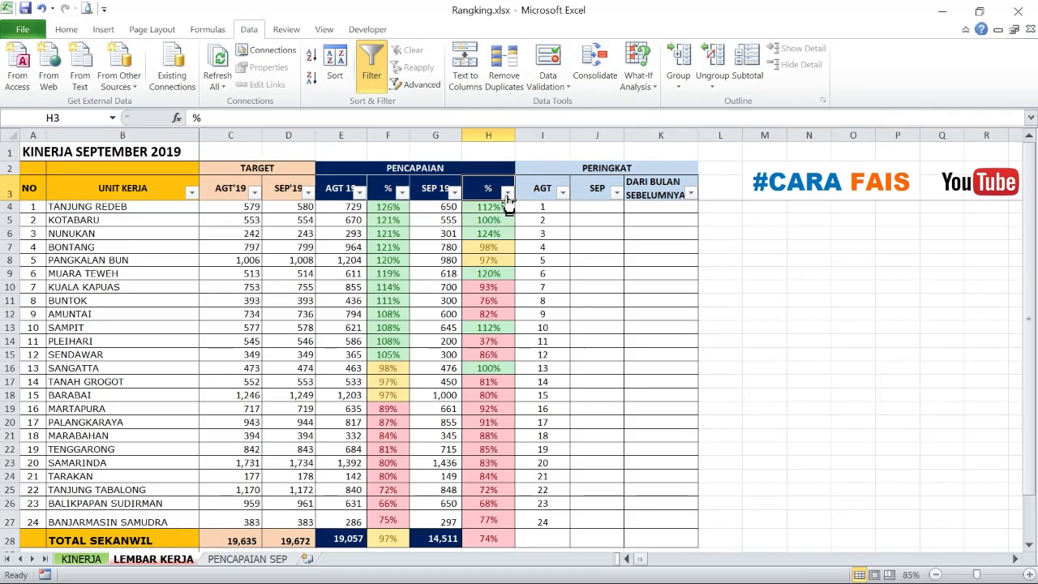
pyautogui.click(505, 195)
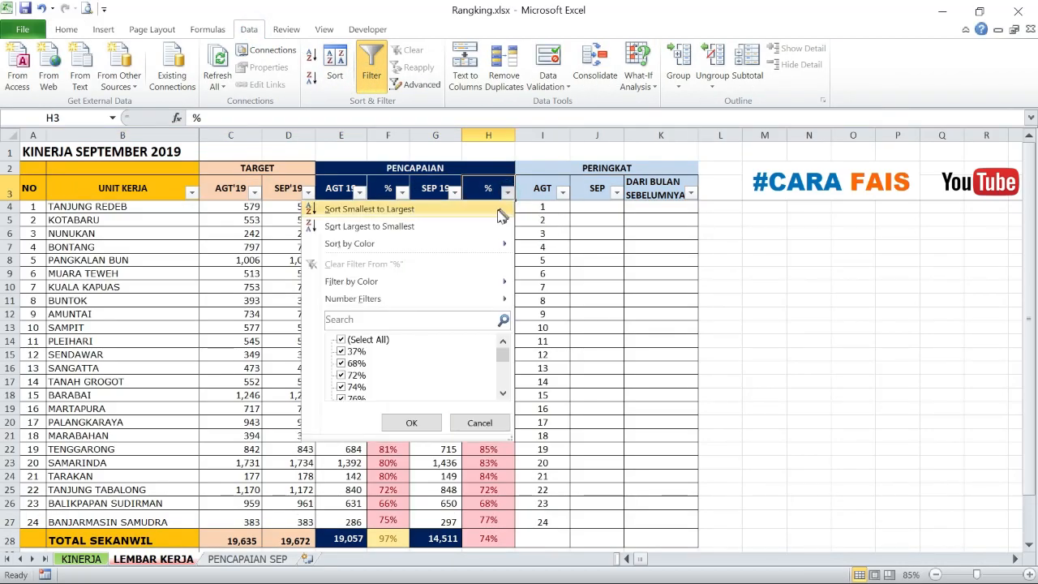
pyautogui.click(491, 227)
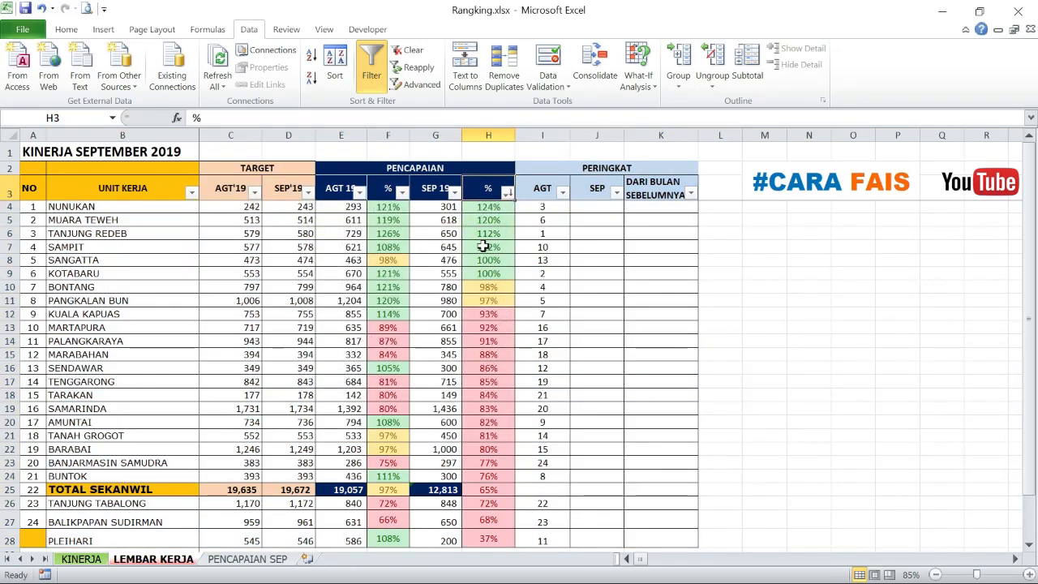
pyautogui.scroll(-3, 487, 308)
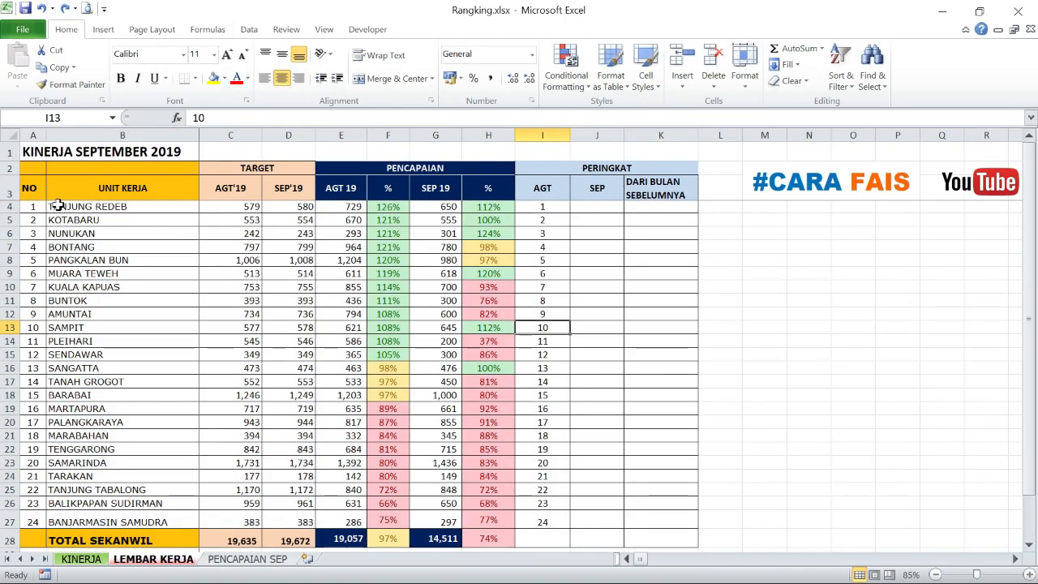
# Sort the unit rows B4:I27 by the values in column H, from largest to smallest.
pyautogui.moveTo(58, 206); pyautogui.dragTo(541, 520)
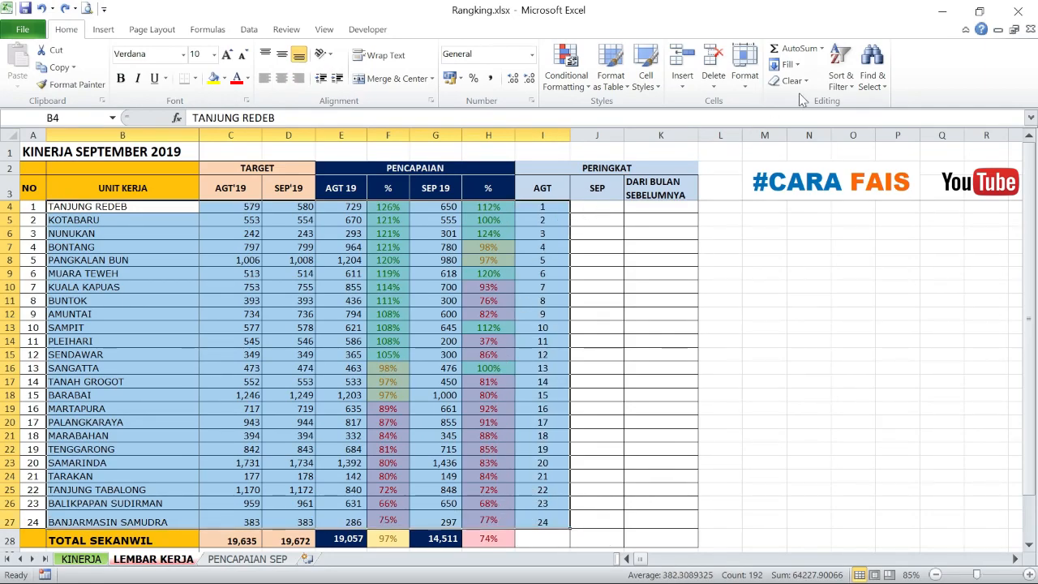
pyautogui.click(847, 81)
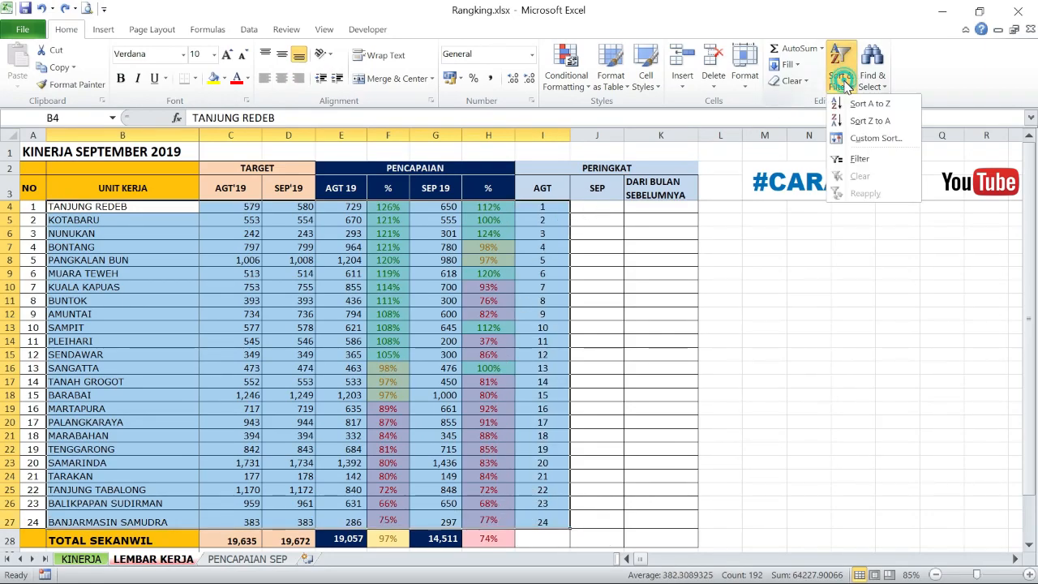
pyautogui.click(867, 138)
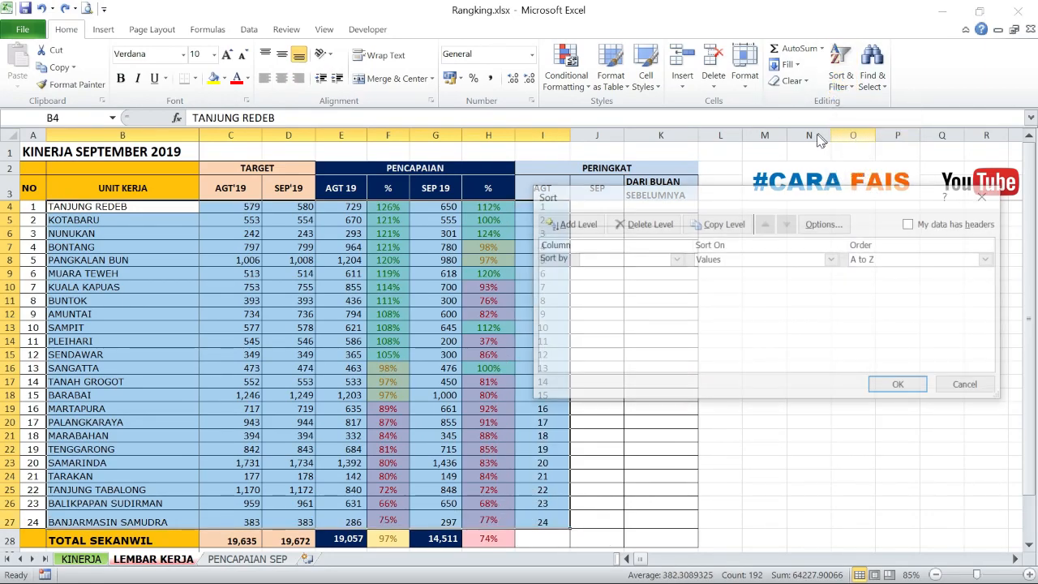
pyautogui.click(674, 258)
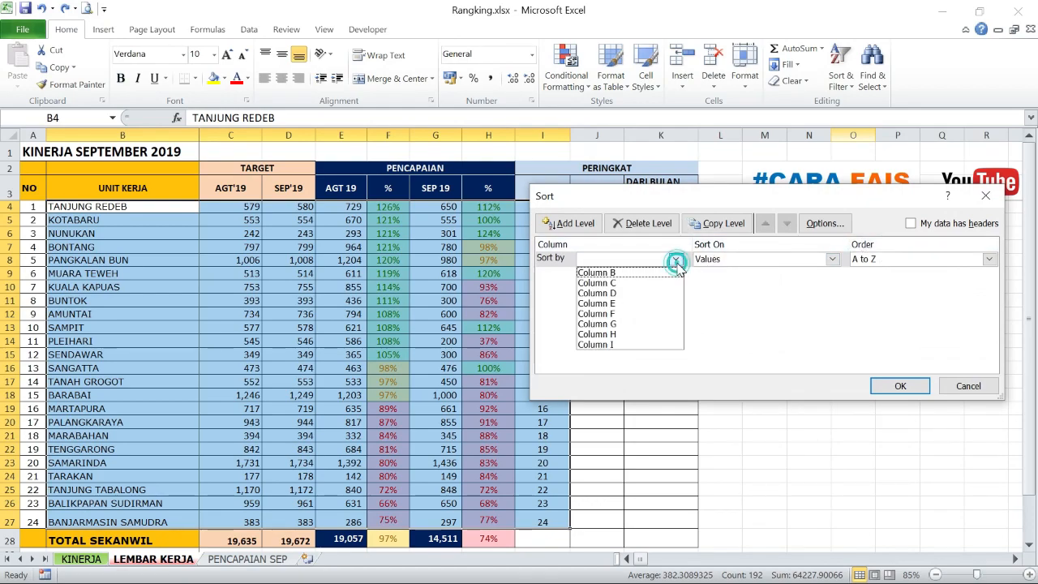
pyautogui.click(597, 334)
pyautogui.click(884, 261)
pyautogui.click(884, 282)
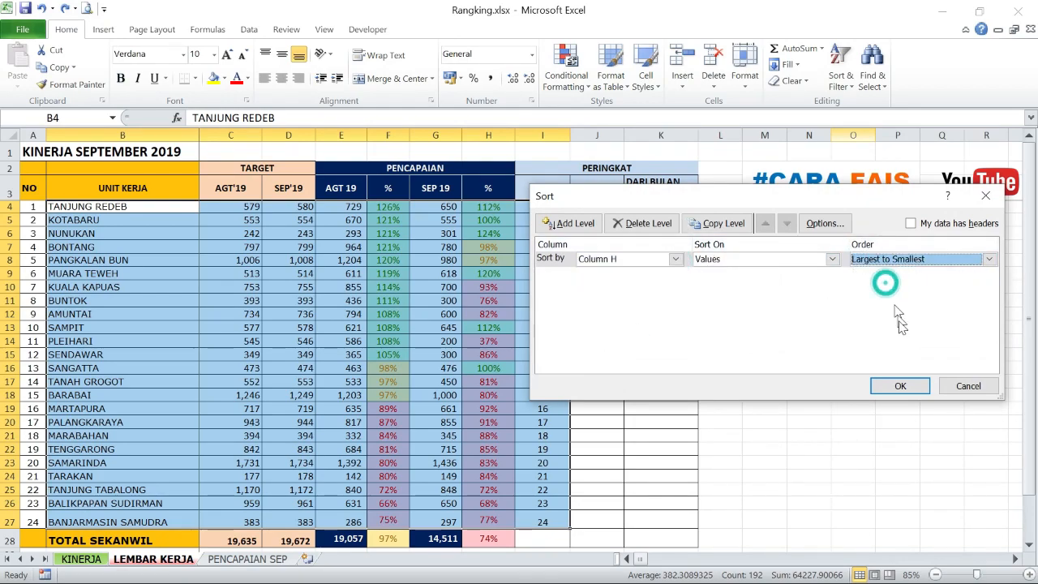
pyautogui.click(900, 386)
pyautogui.click(720, 381)
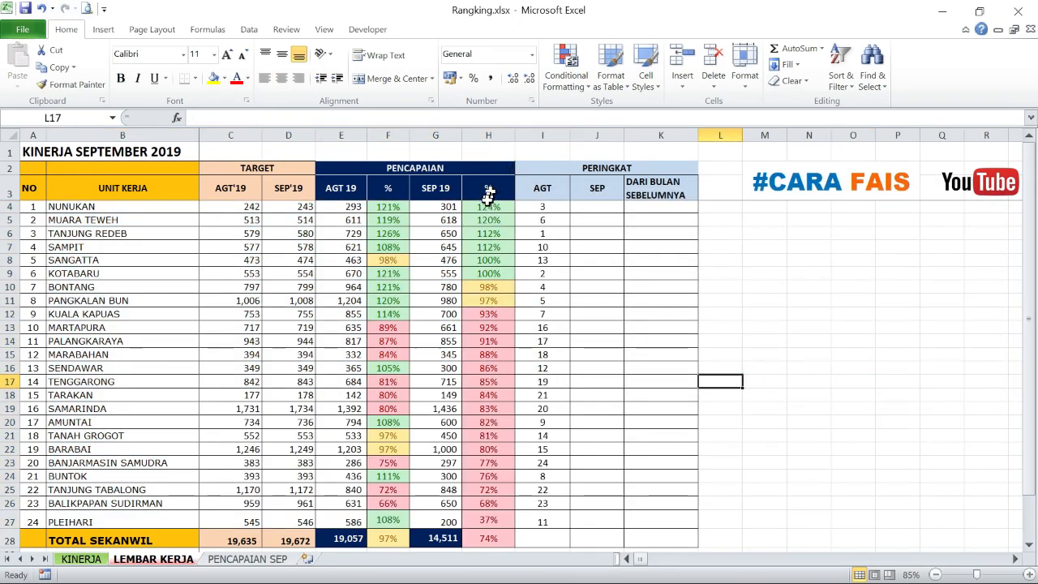
# Number the September ranks in the SEP column from 1 in J4 to 24 in J27.
pyautogui.moveTo(493, 206); pyautogui.dragTo(485, 516)
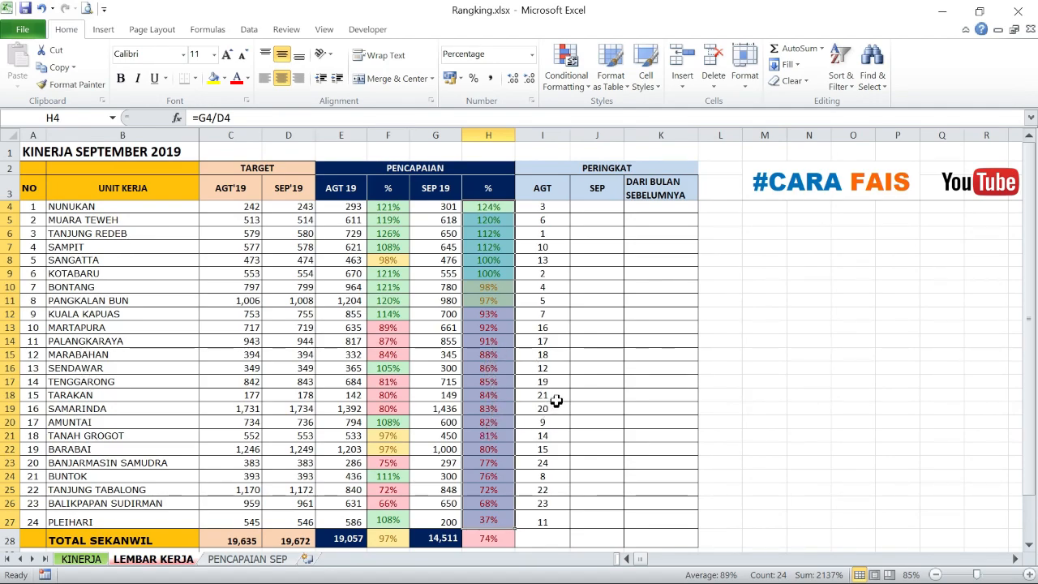
pyautogui.click(597, 208)
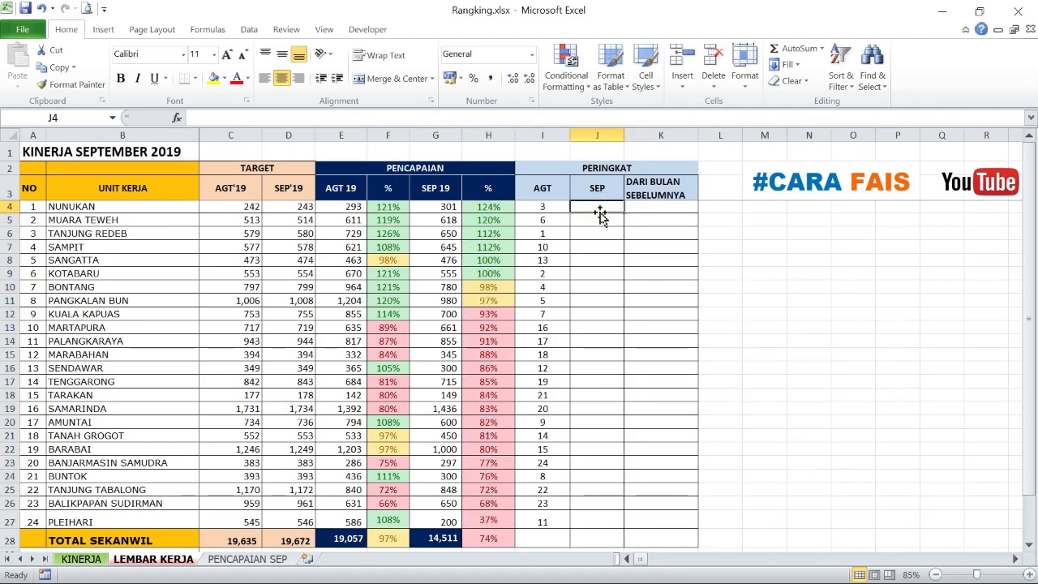
pyautogui.write('1')
pyautogui.press('Return')
pyautogui.write('2')
pyautogui.press('Up')
pyautogui.moveTo(597, 208); pyautogui.dragTo(616, 529)
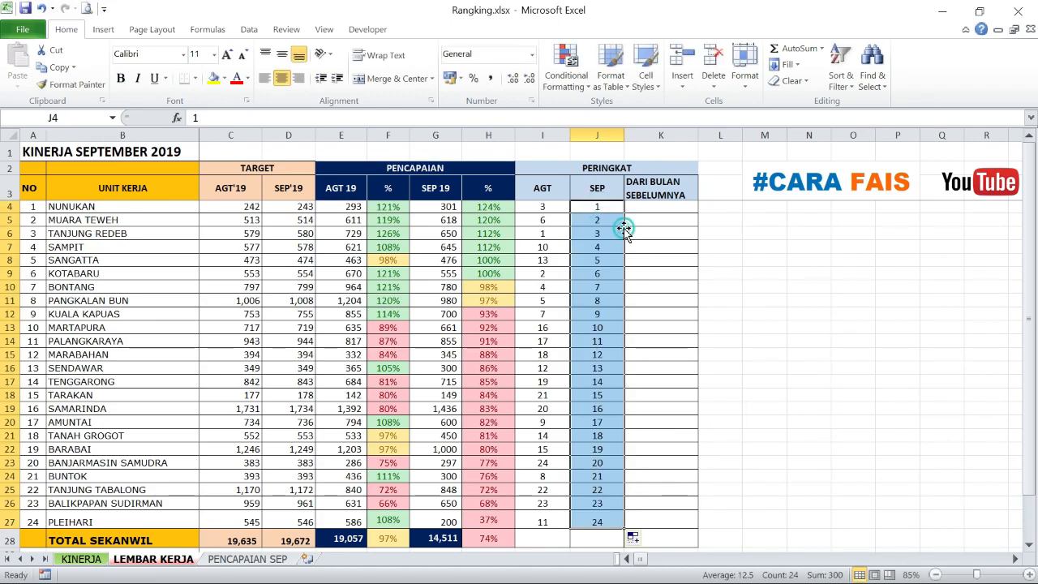
pyautogui.click(859, 366)
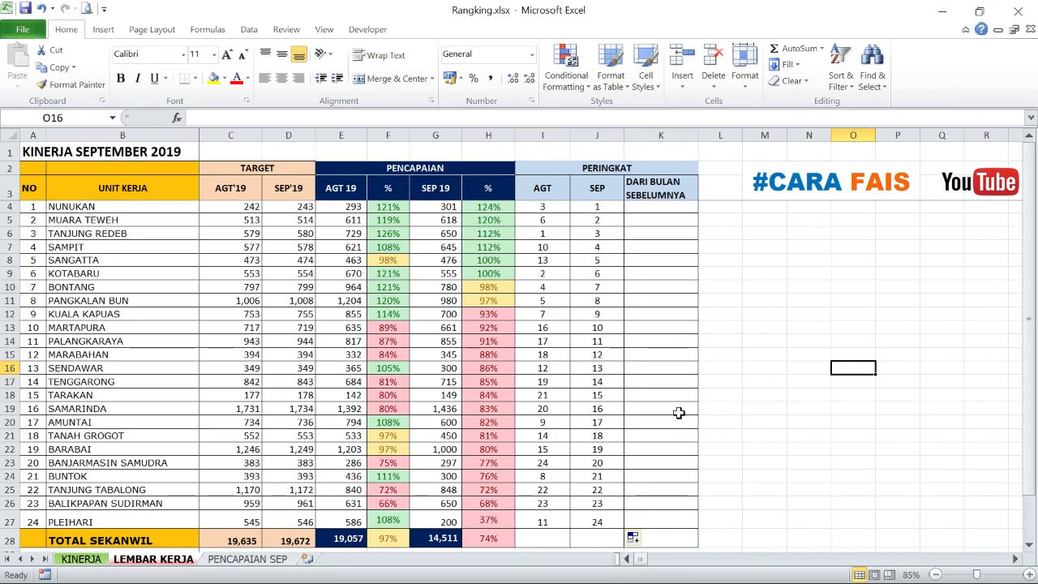
# Calculate the rank change from the previous month in K4 with =I4-J4 and fill it down to K27.
pyautogui.click(550, 193)
pyautogui.click(594, 185)
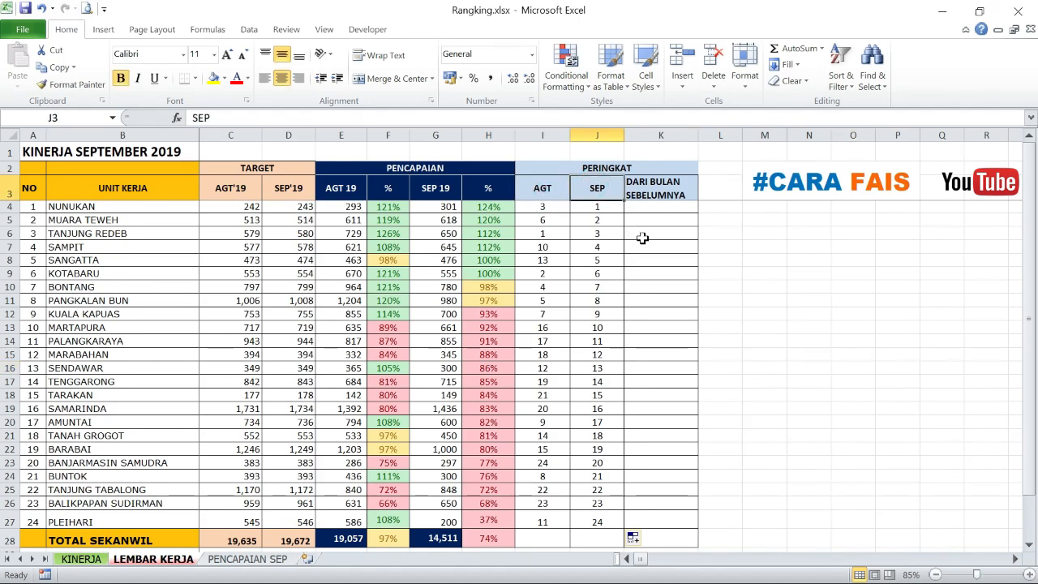
pyautogui.click(138, 211)
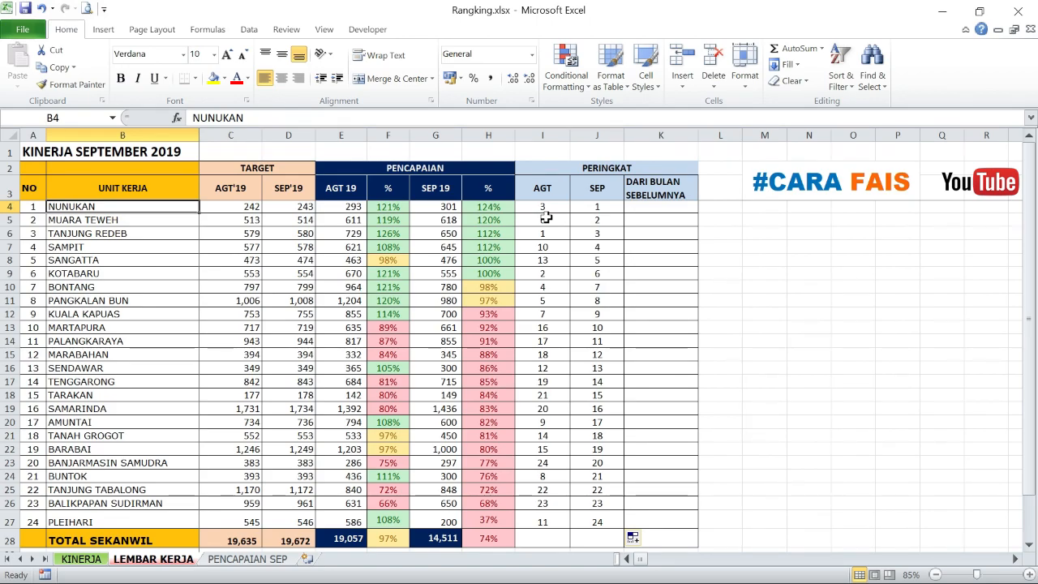
pyautogui.click(646, 210)
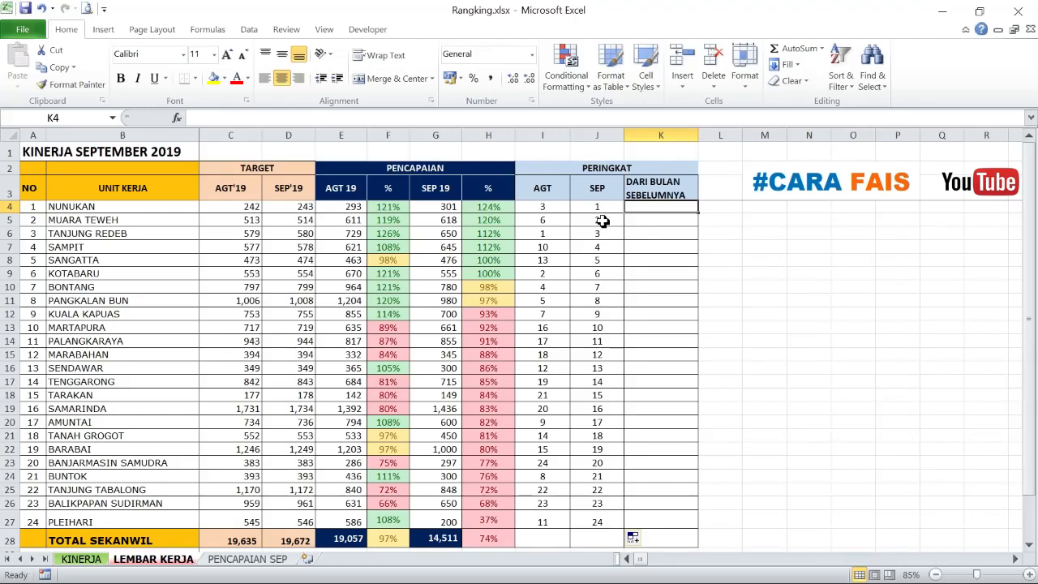
pyautogui.write('=')
pyautogui.click(542, 207)
pyautogui.write('-')
pyautogui.click(584, 208)
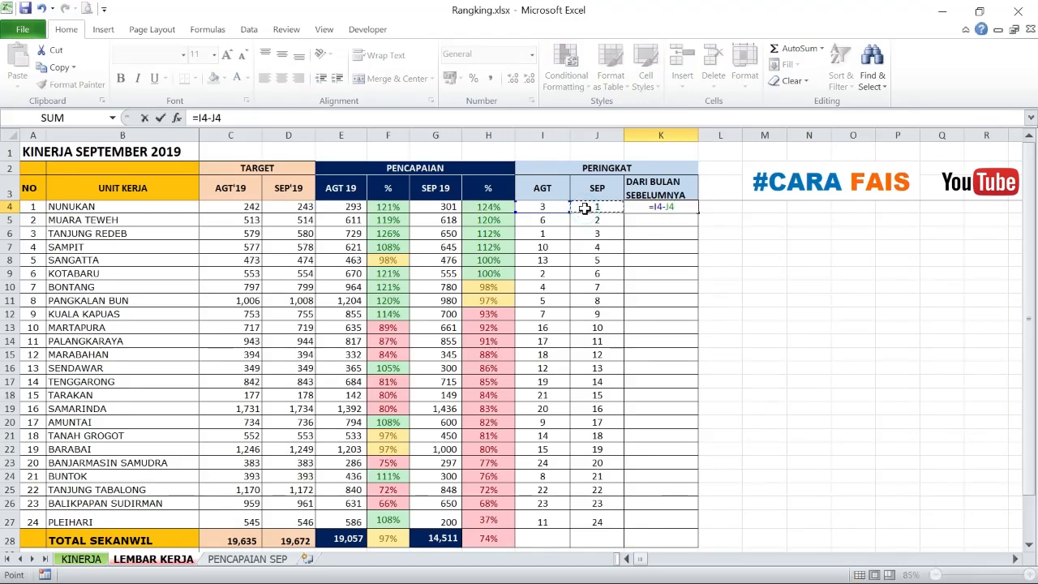
pyautogui.press('Return')
pyautogui.click(673, 207)
pyautogui.moveTo(701, 214); pyautogui.dragTo(705, 525)
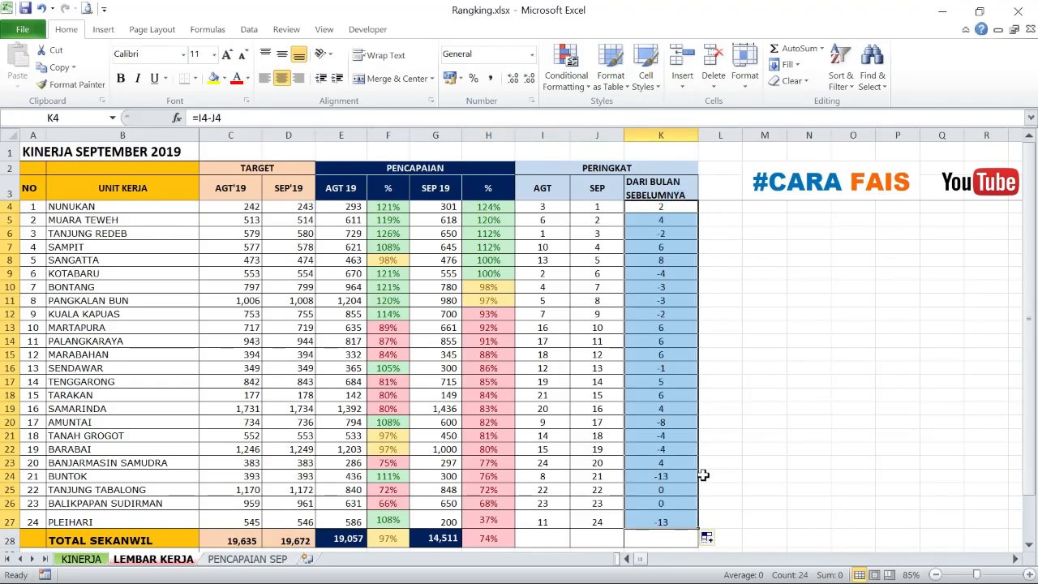
# Examine the rank changes in column K against the August and September ranks, including those of TANJUNG REDEB and TANJUNG TABALONG.
pyautogui.click(666, 288)
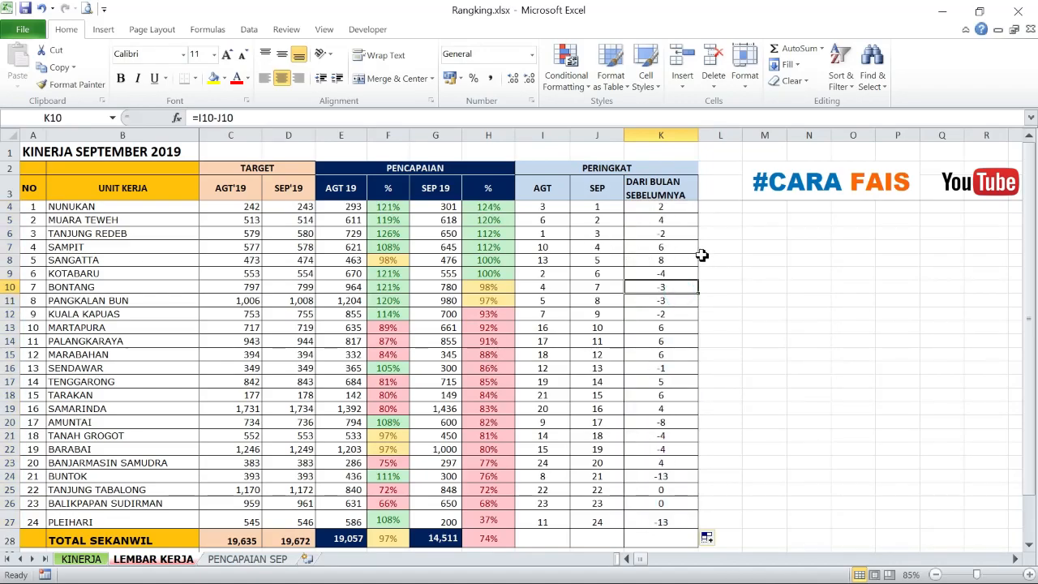
pyautogui.click(688, 234)
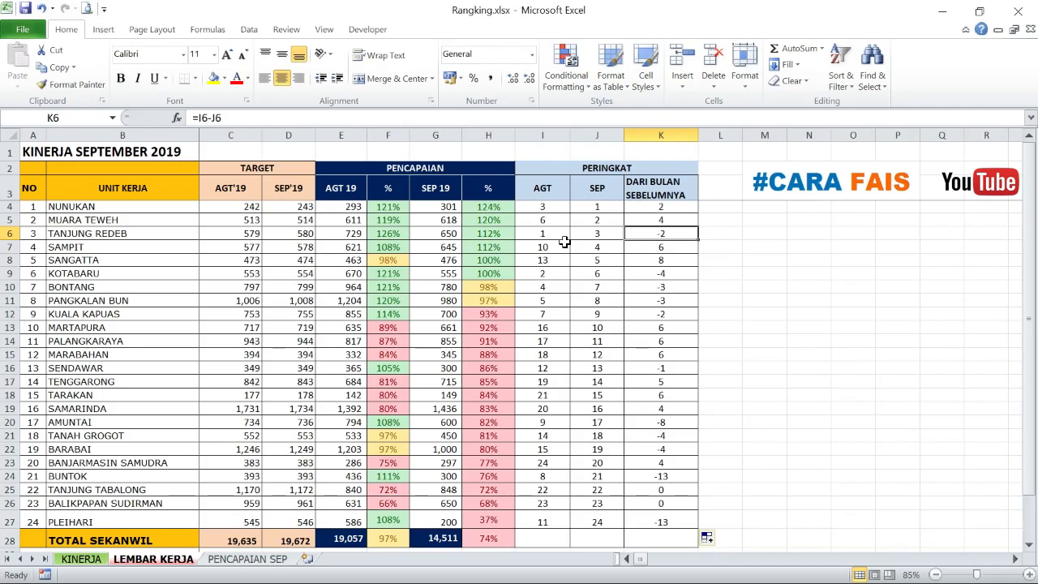
pyautogui.moveTo(111, 233); pyautogui.dragTo(539, 233)
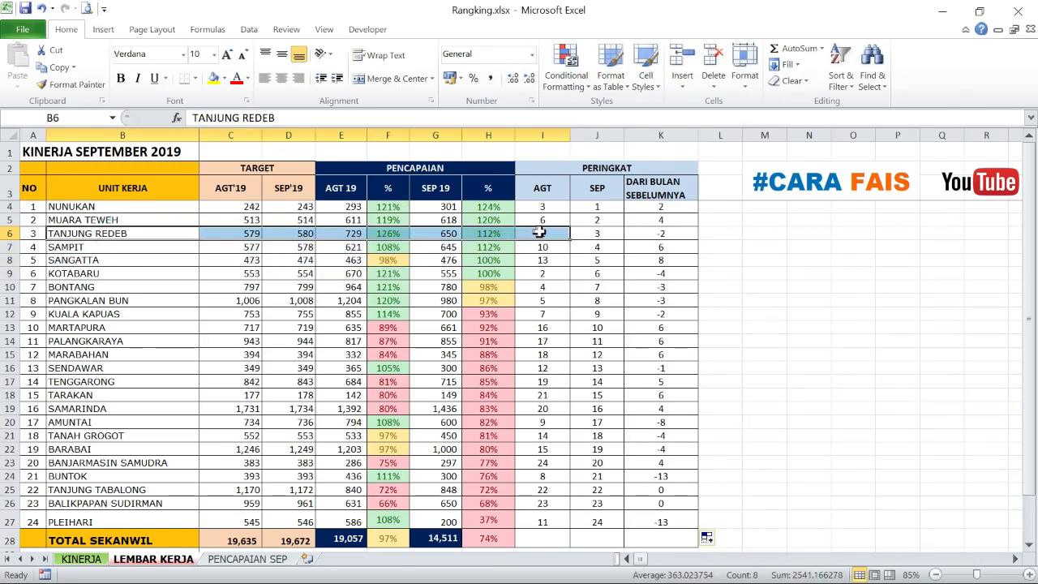
pyautogui.click(549, 233)
pyautogui.click(587, 234)
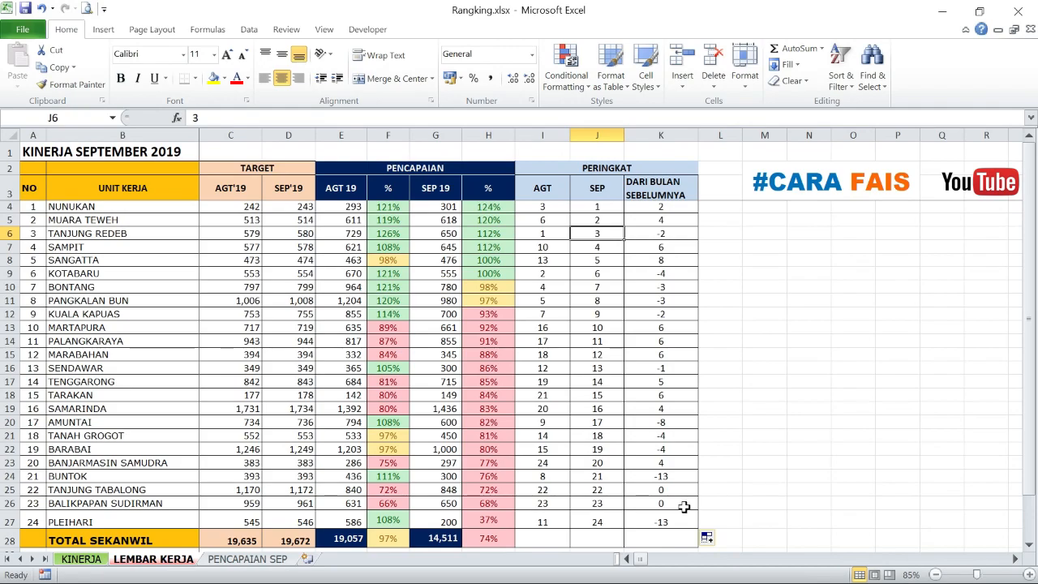
pyautogui.moveTo(168, 489); pyautogui.dragTo(167, 500)
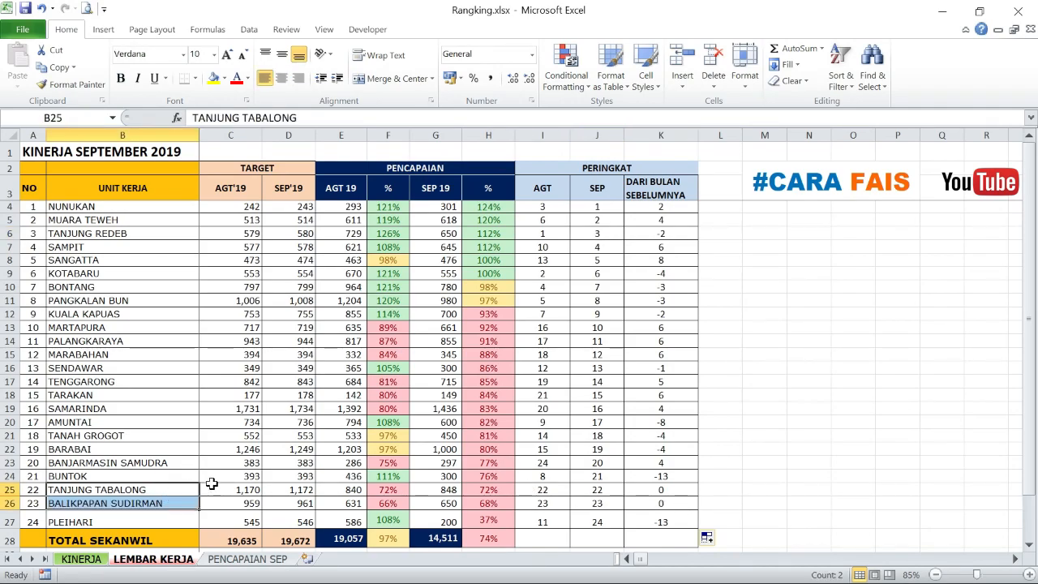
pyautogui.click(556, 489)
pyautogui.click(584, 489)
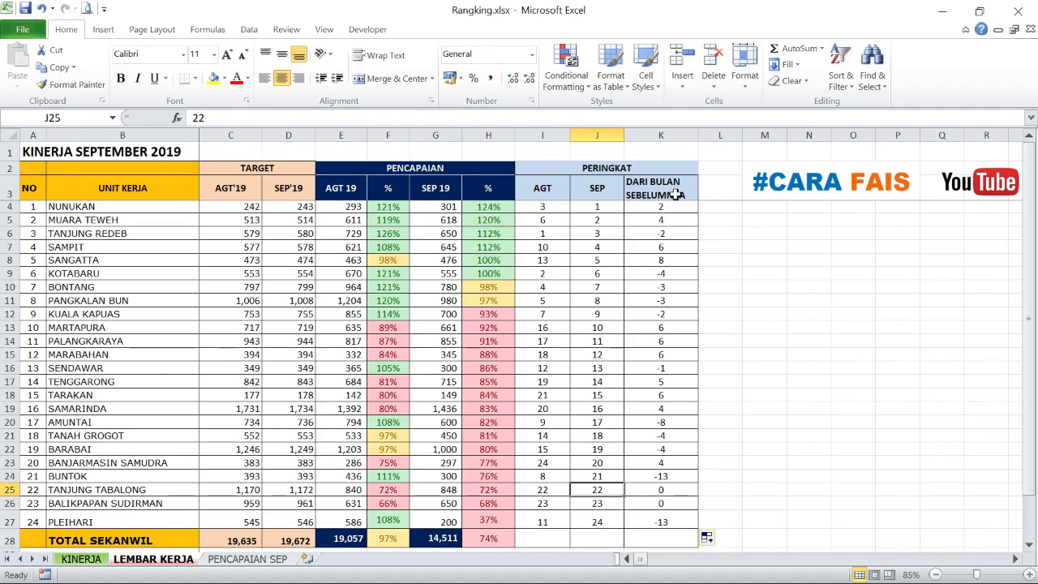
pyautogui.moveTo(674, 209); pyautogui.dragTo(674, 521)
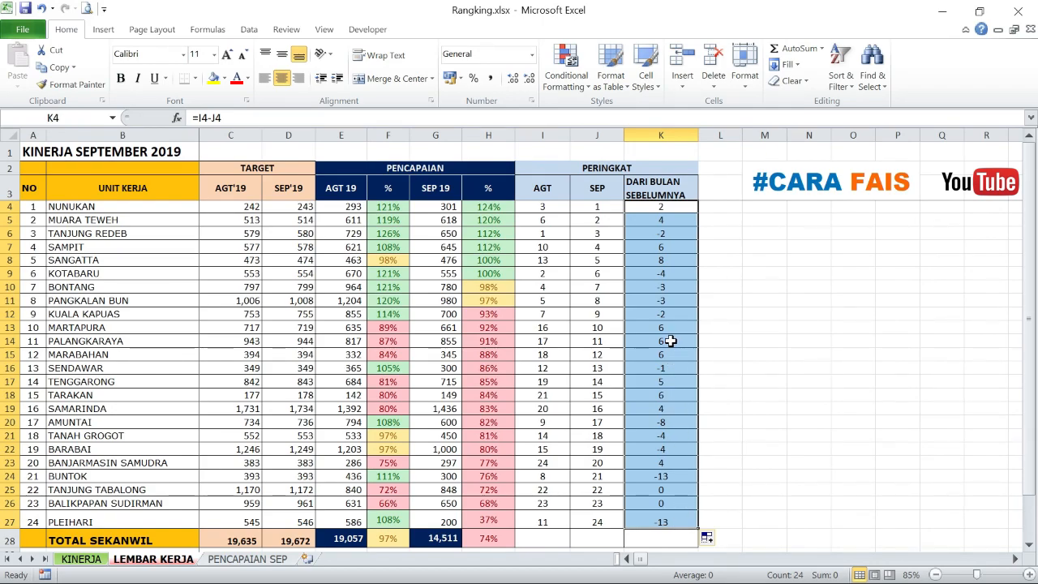
pyautogui.click(666, 234)
pyautogui.click(643, 206)
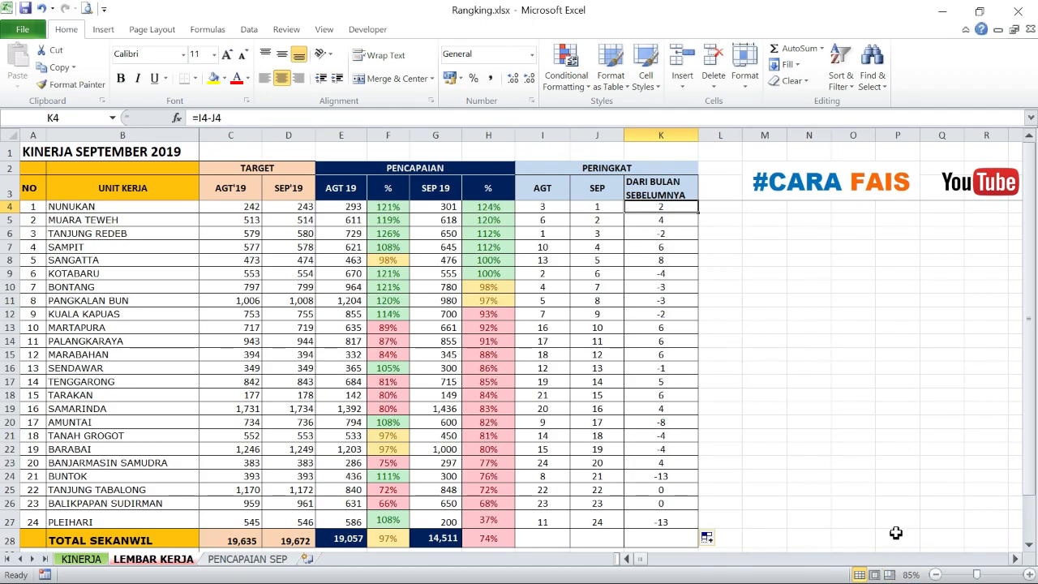
pyautogui.click(803, 367)
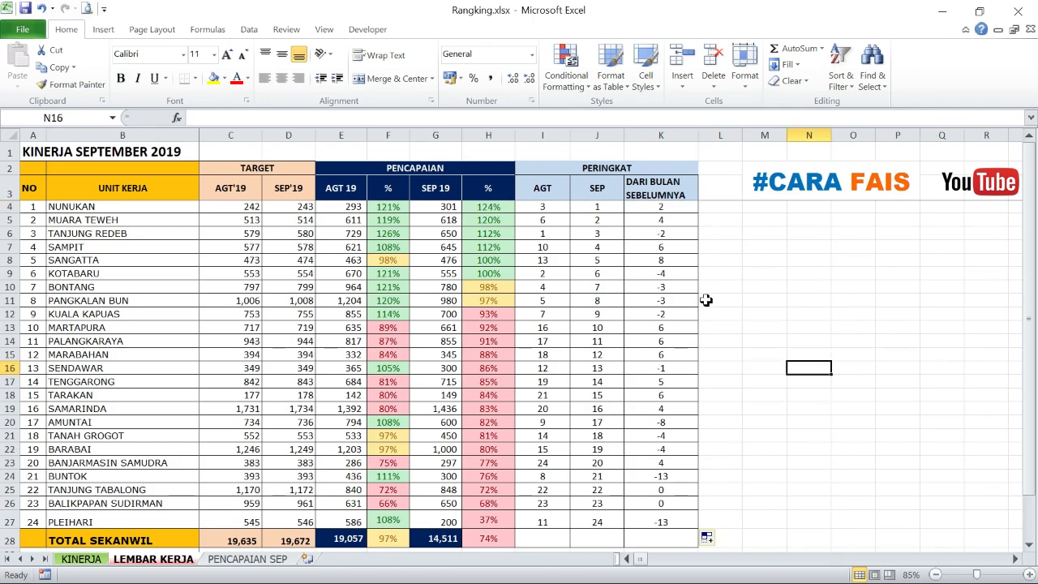
# Apply the 3 Arrows (Colored) icon set as conditional formatting to the rank changes in K4:K27.
pyautogui.scroll(-1, 692, 273)
pyautogui.scroll(1, 692, 324)
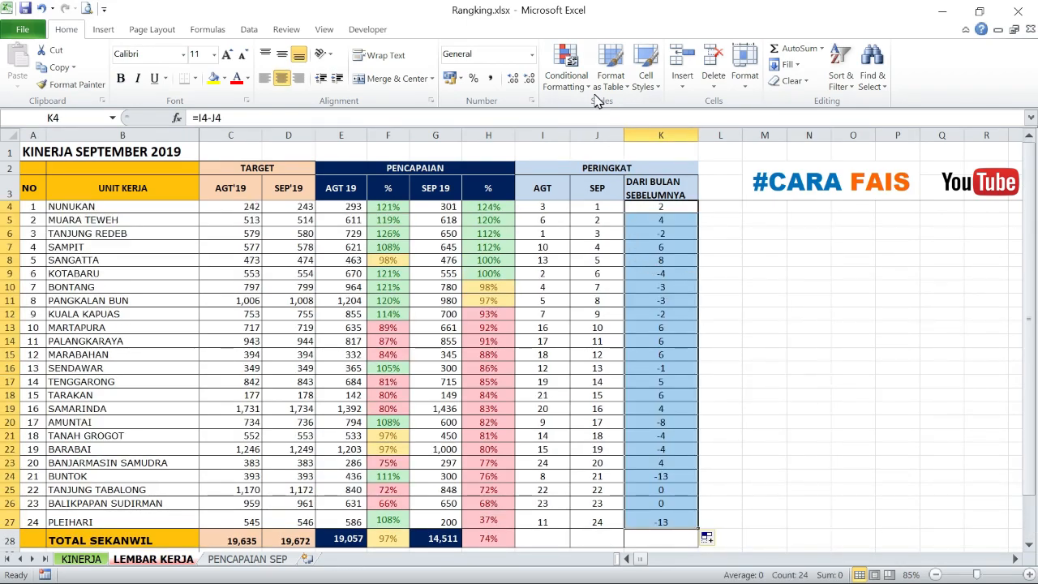
pyautogui.click(589, 89)
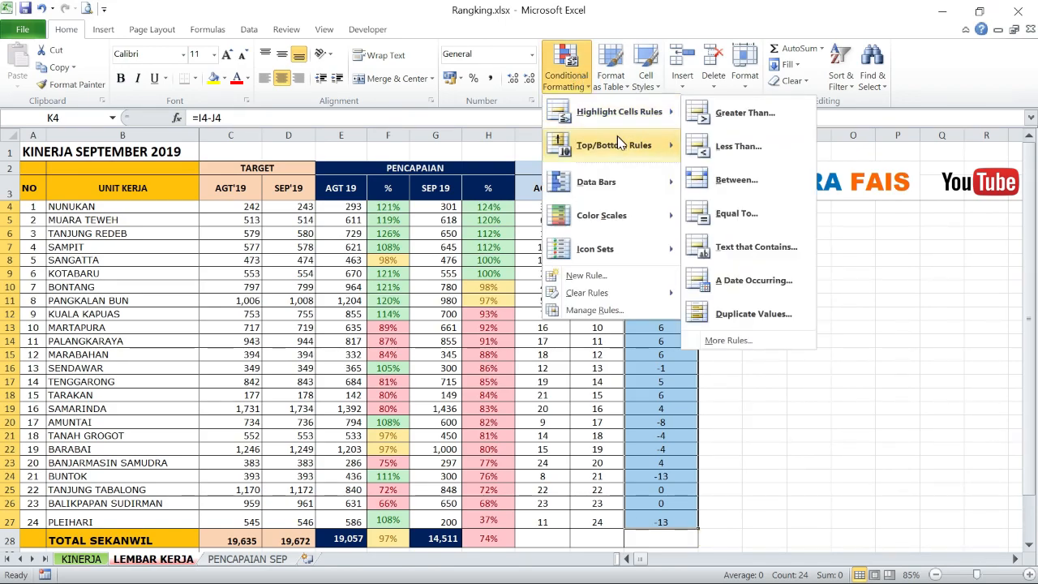
pyautogui.moveTo(631, 220)
pyautogui.moveTo(644, 254)
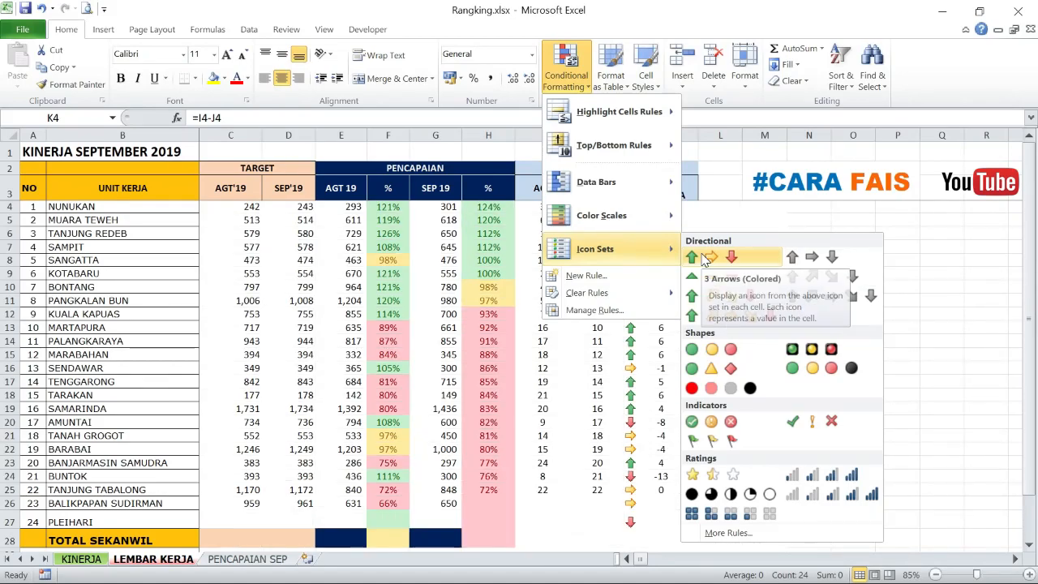
pyautogui.click(712, 256)
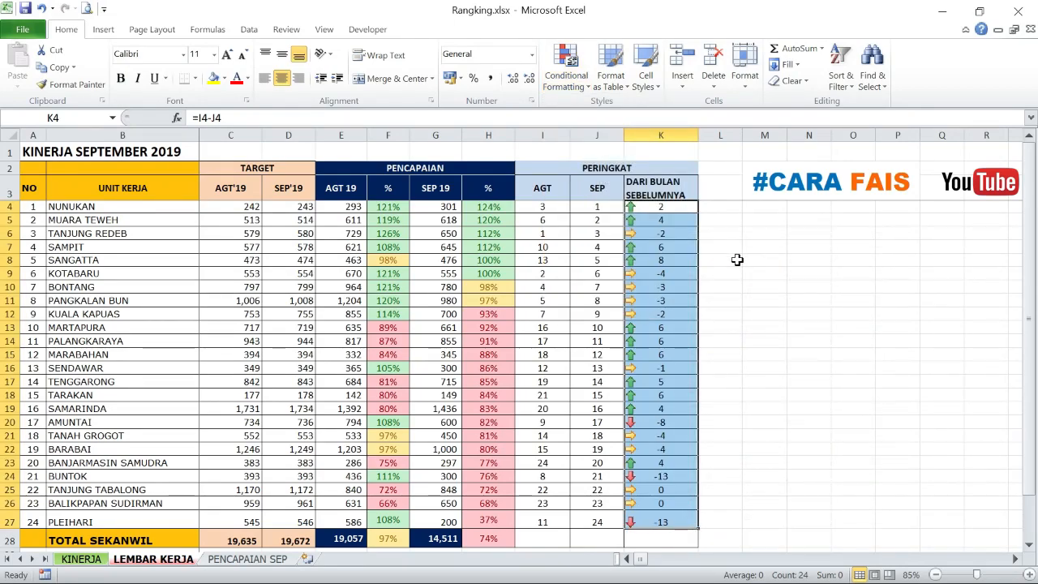
pyautogui.click(736, 260)
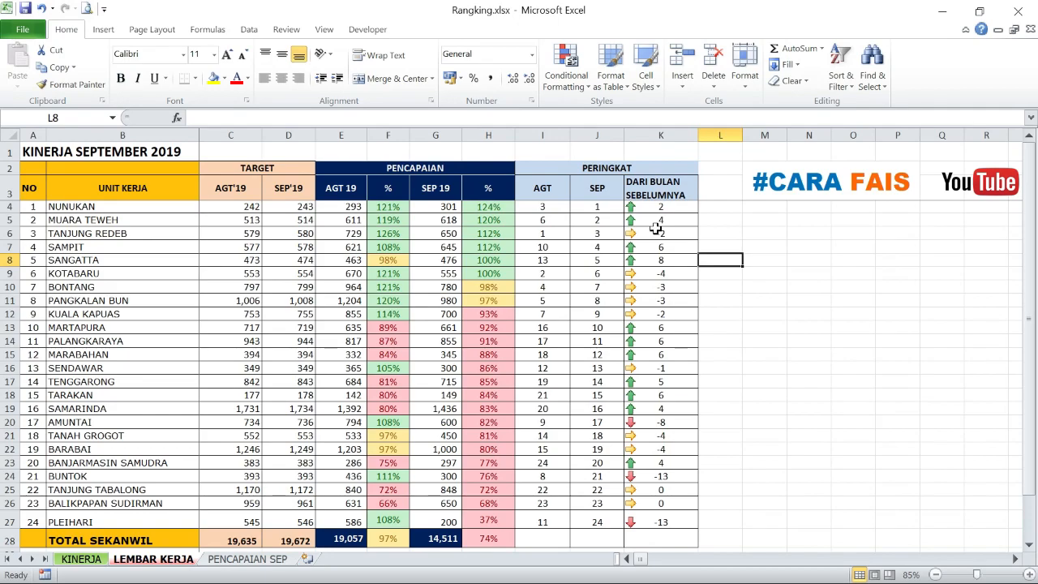
# Compare the arrow icons in column K with the August and September ranks of NUNUKAN and TANJUNG REDEB.
pyautogui.moveTo(661, 209); pyautogui.dragTo(673, 523)
pyautogui.click(722, 367)
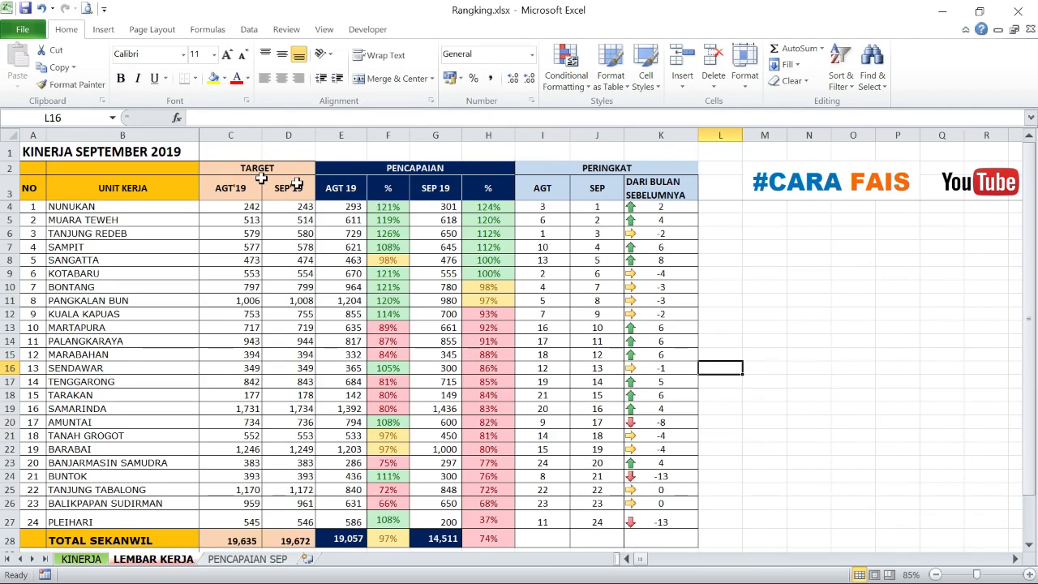
pyautogui.moveTo(104, 206); pyautogui.dragTo(664, 207)
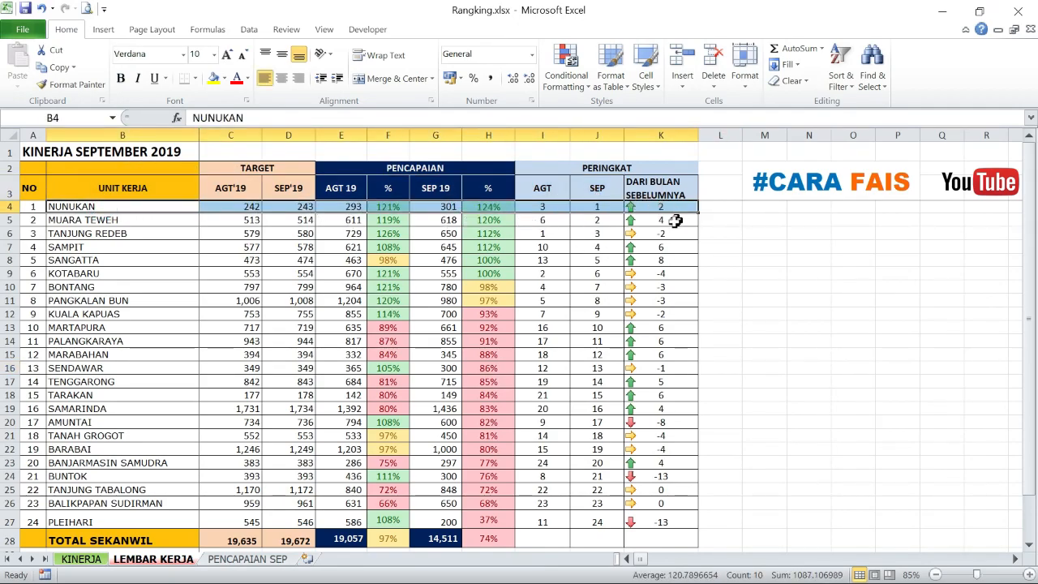
pyautogui.click(549, 208)
pyautogui.click(602, 206)
pyautogui.click(653, 208)
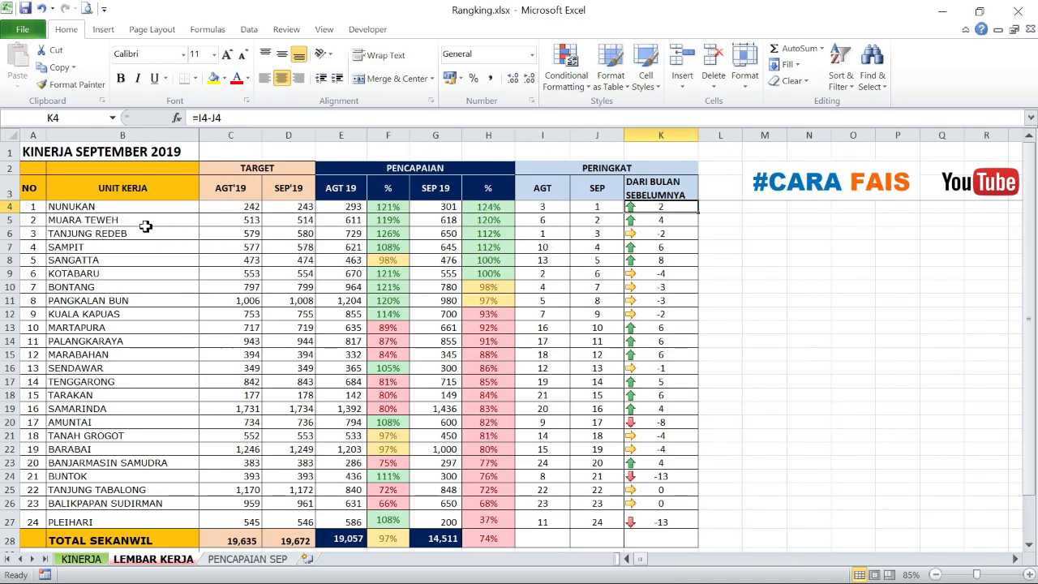
pyautogui.moveTo(146, 231); pyautogui.dragTo(581, 234)
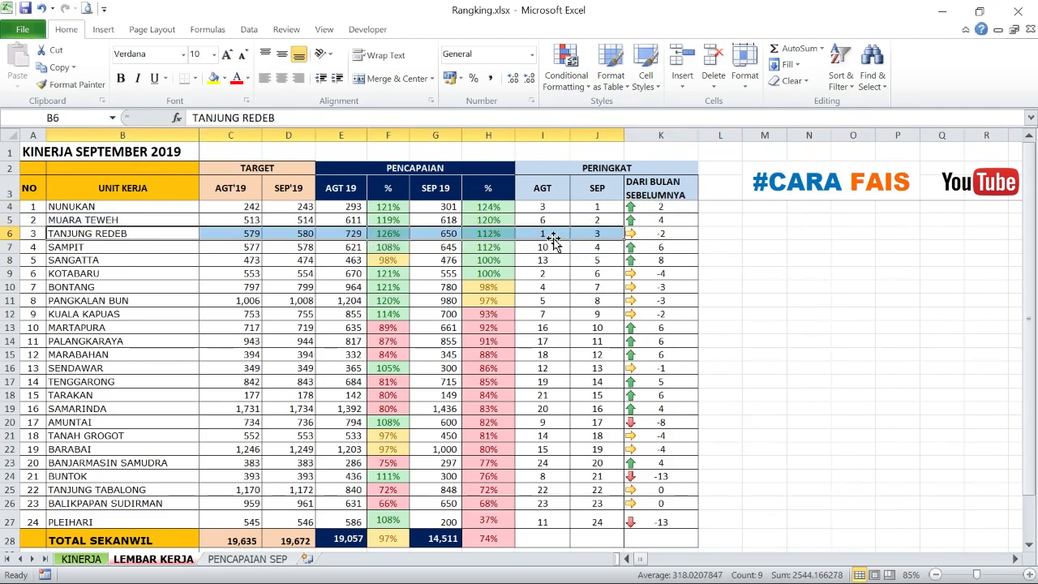
pyautogui.moveTo(689, 232); pyautogui.dragTo(700, 231)
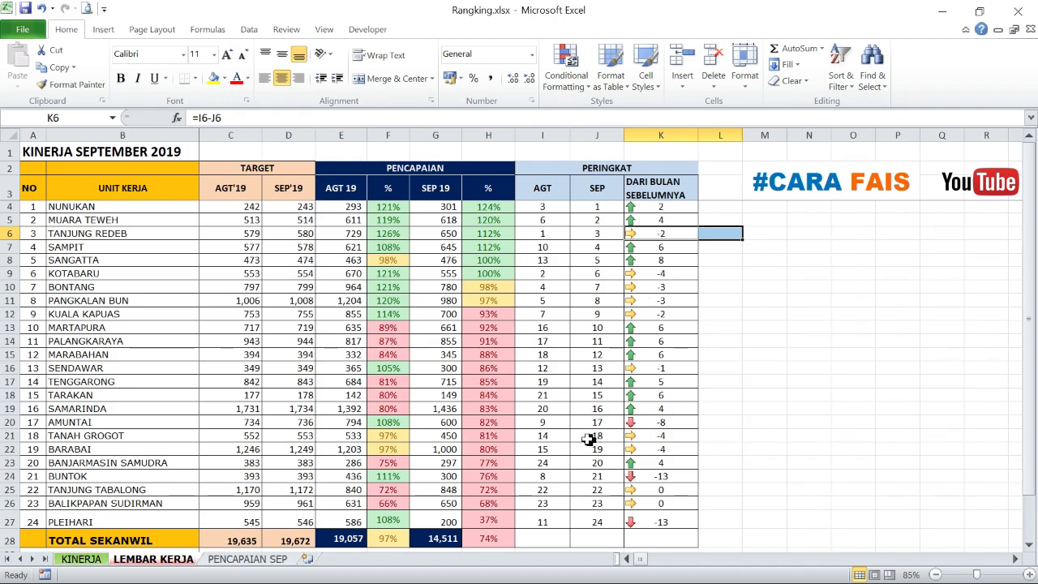
# Check the August rank, September rank and arrow icon of AMUNTAI and TANJUNG TABALONG.
pyautogui.click(543, 423)
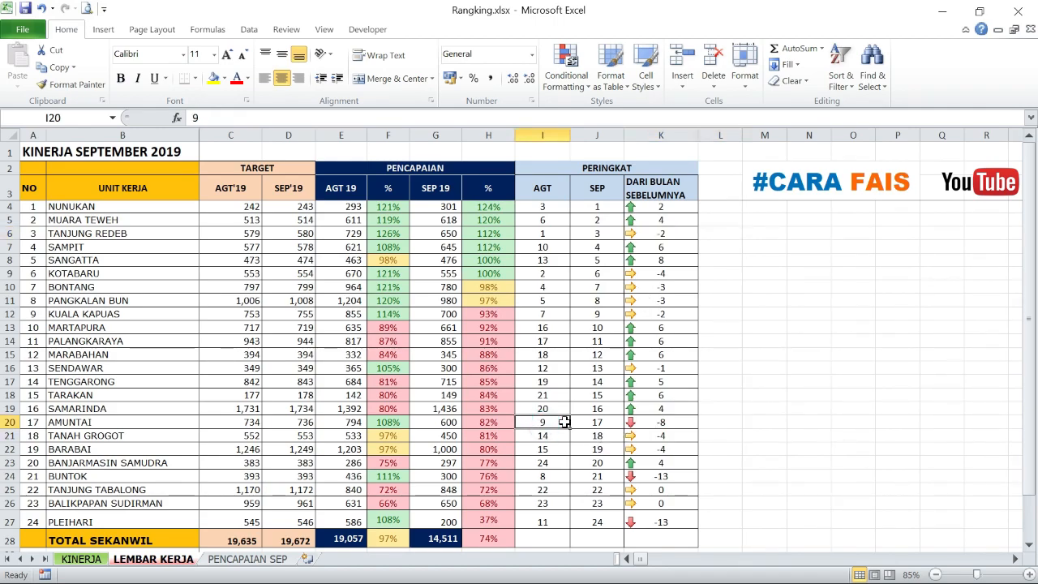
pyautogui.click(582, 421)
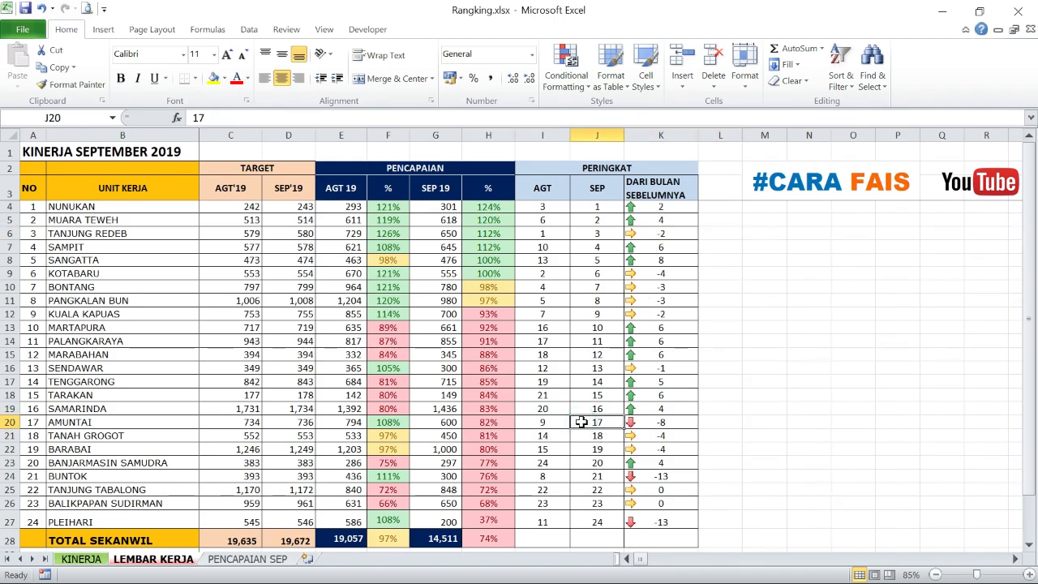
pyautogui.click(678, 420)
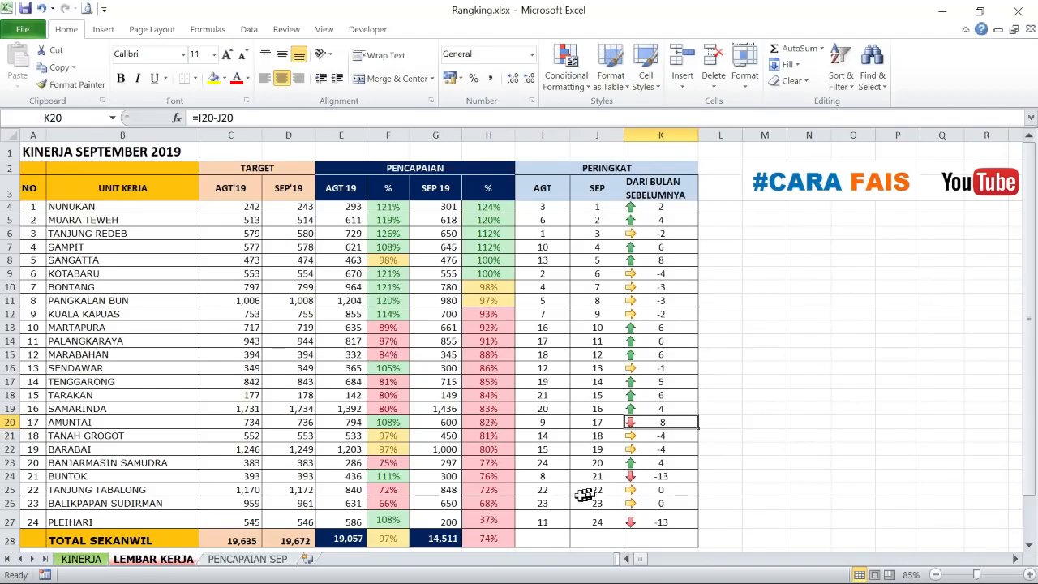
pyautogui.click(550, 491)
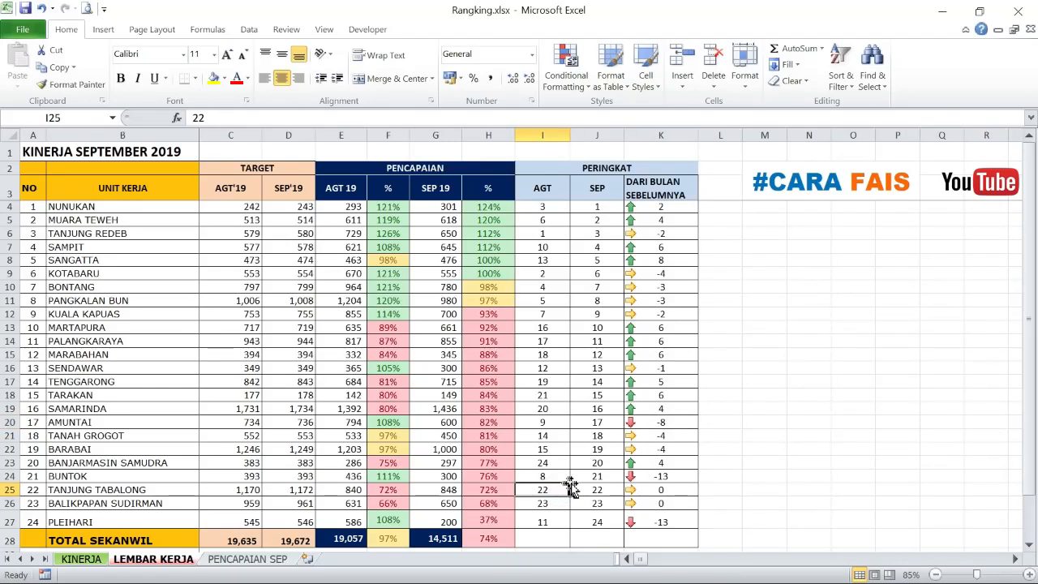
pyautogui.click(592, 486)
pyautogui.click(643, 490)
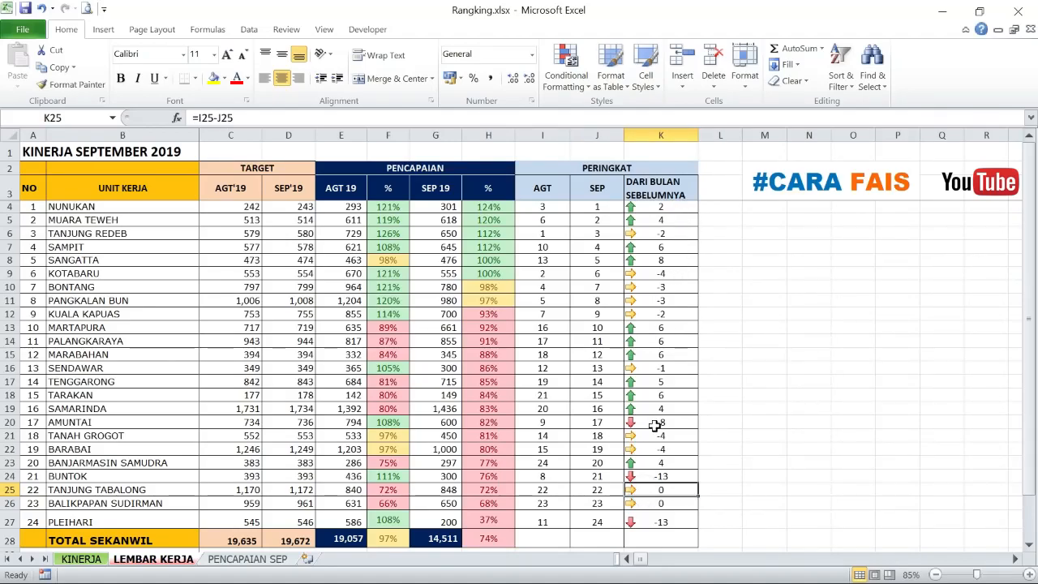
pyautogui.click(825, 432)
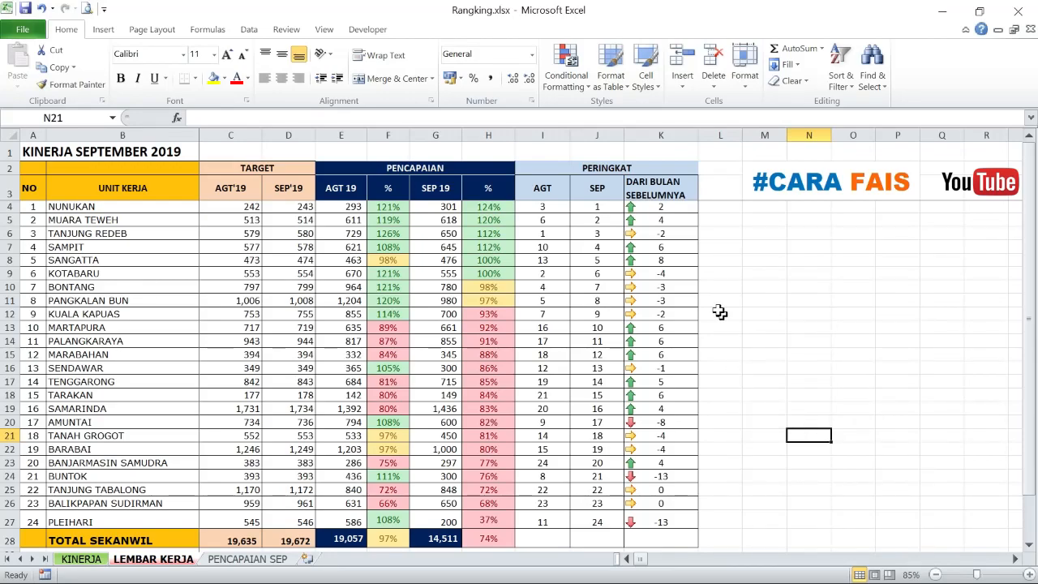
# Open the icon set rule applied to K4:K27 for editing from the Conditional Formatting Rules Manager.
pyautogui.moveTo(657, 209); pyautogui.dragTo(654, 224)
pyautogui.moveTo(666, 310); pyautogui.dragTo(671, 519)
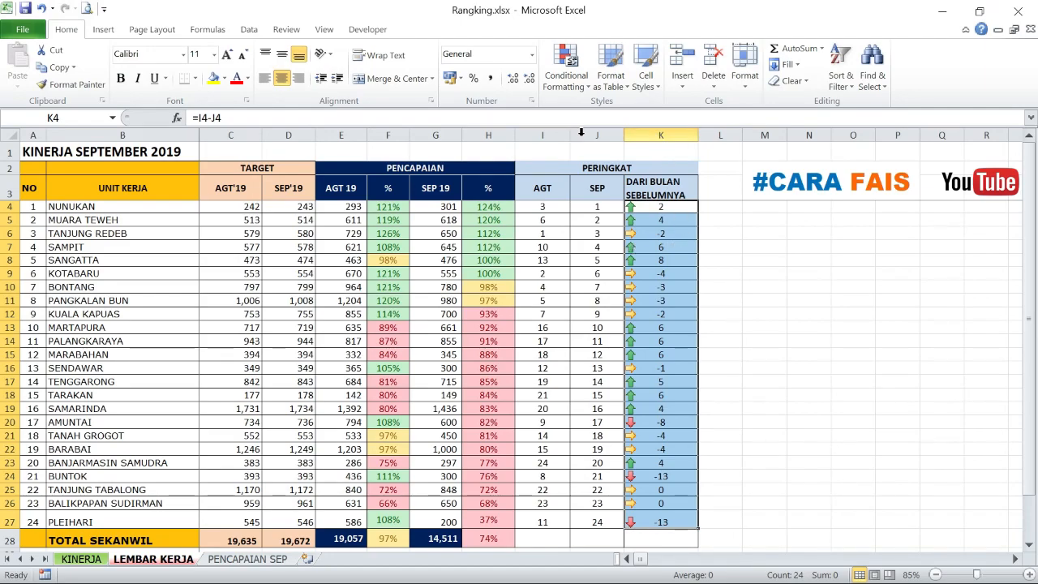
pyautogui.click(587, 90)
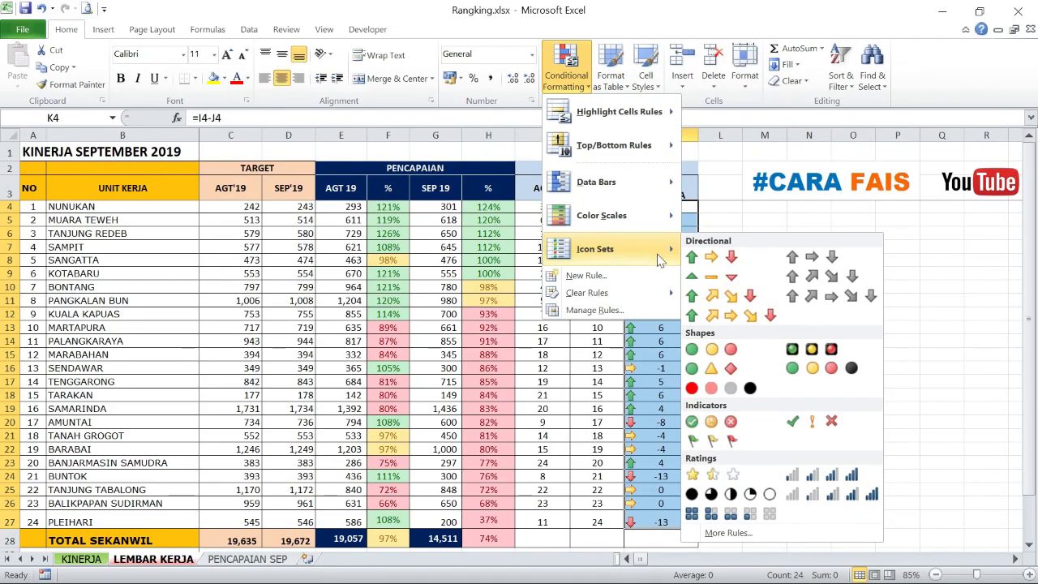
pyautogui.click(608, 315)
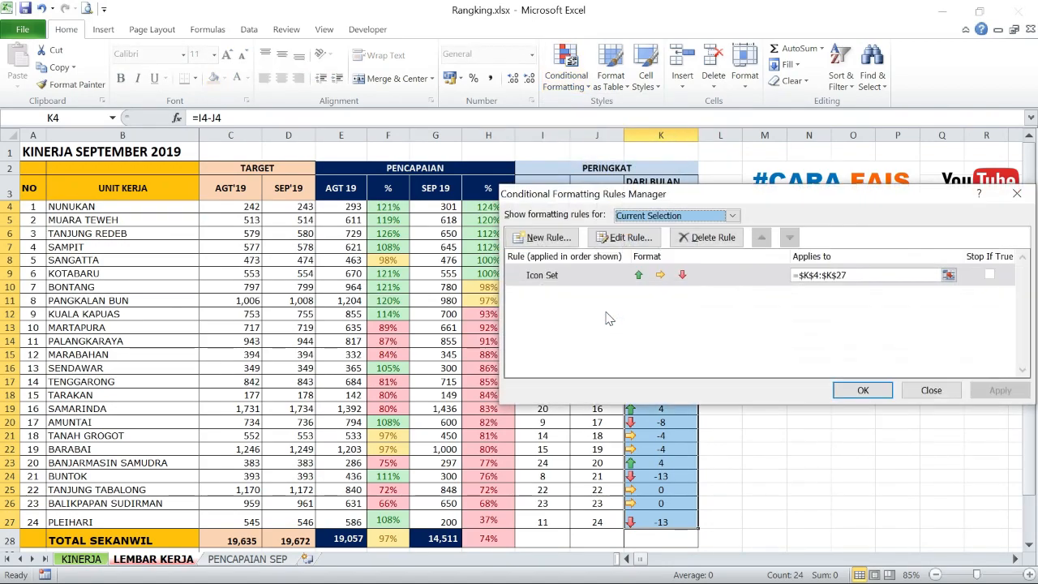
pyautogui.moveTo(888, 199); pyautogui.dragTo(598, 315)
pyautogui.moveTo(547, 292); pyautogui.dragTo(467, 201)
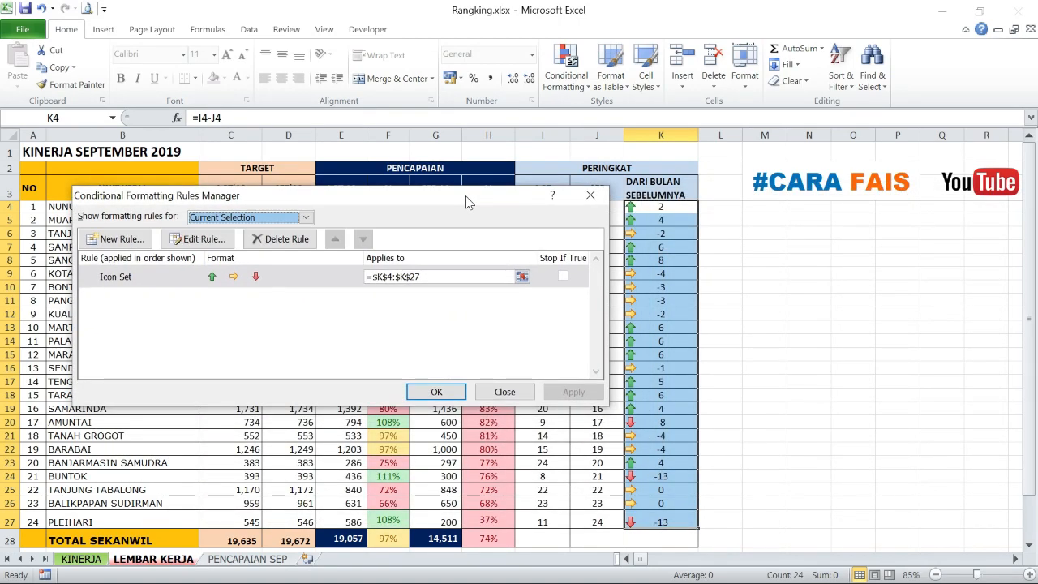
pyautogui.moveTo(424, 276); pyautogui.dragTo(369, 276)
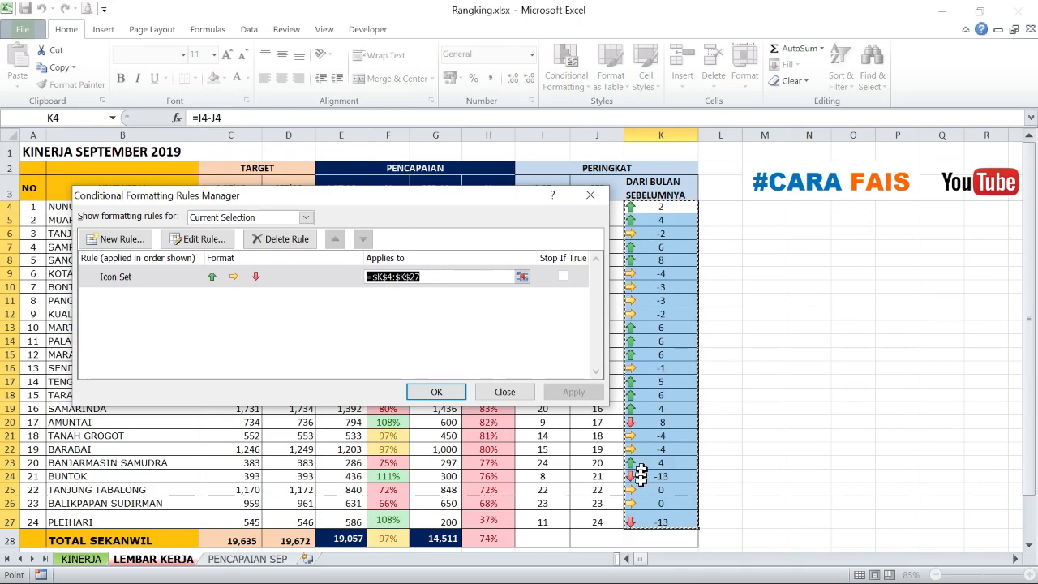
pyautogui.click(282, 278)
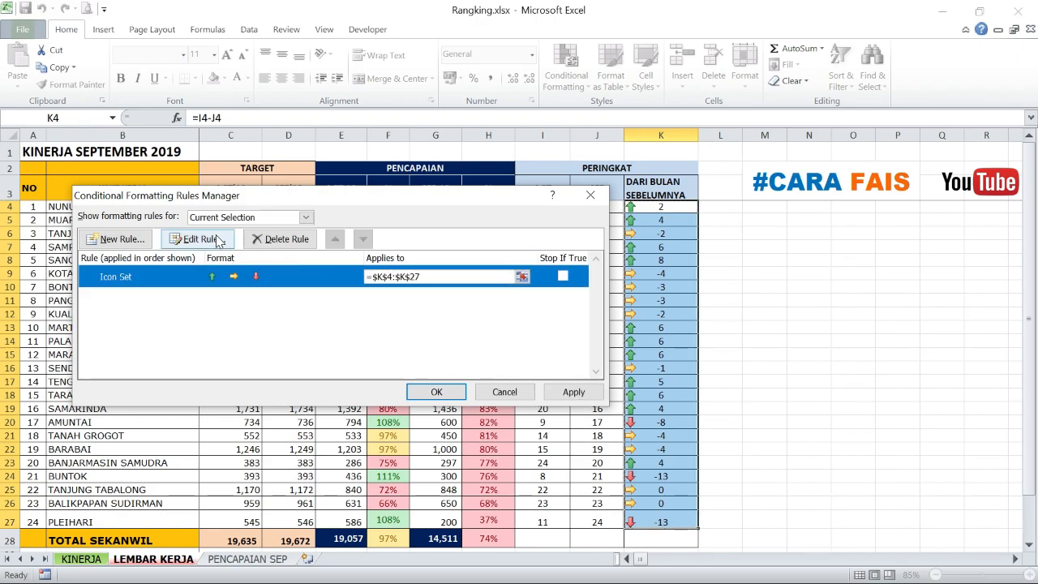
pyautogui.doubleClick(294, 278)
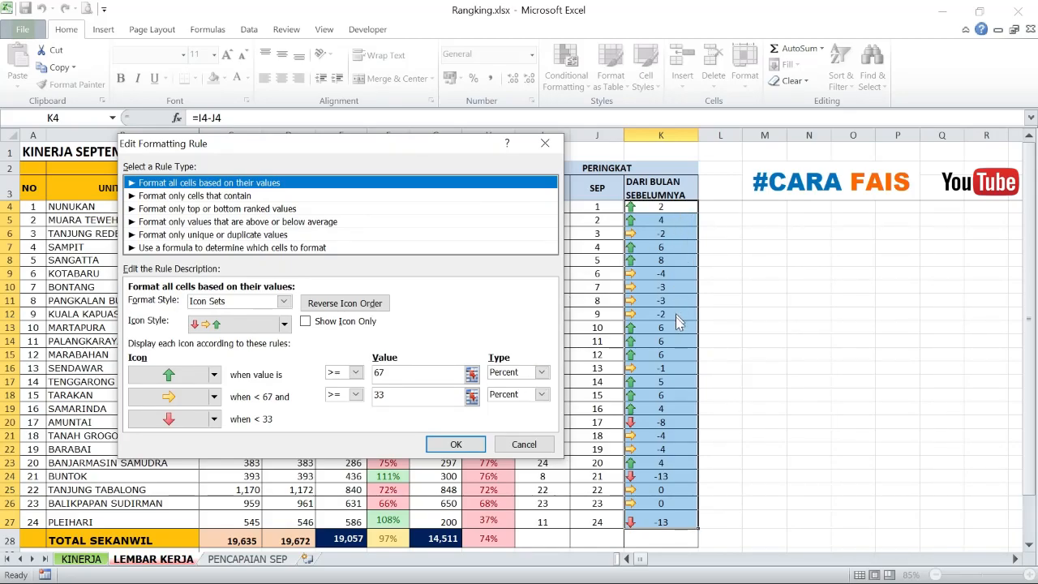
# Set both icon thresholds to type Number, with the green up arrow at >= 1 and the yellow arrow at >= 0.
pyautogui.click(541, 373)
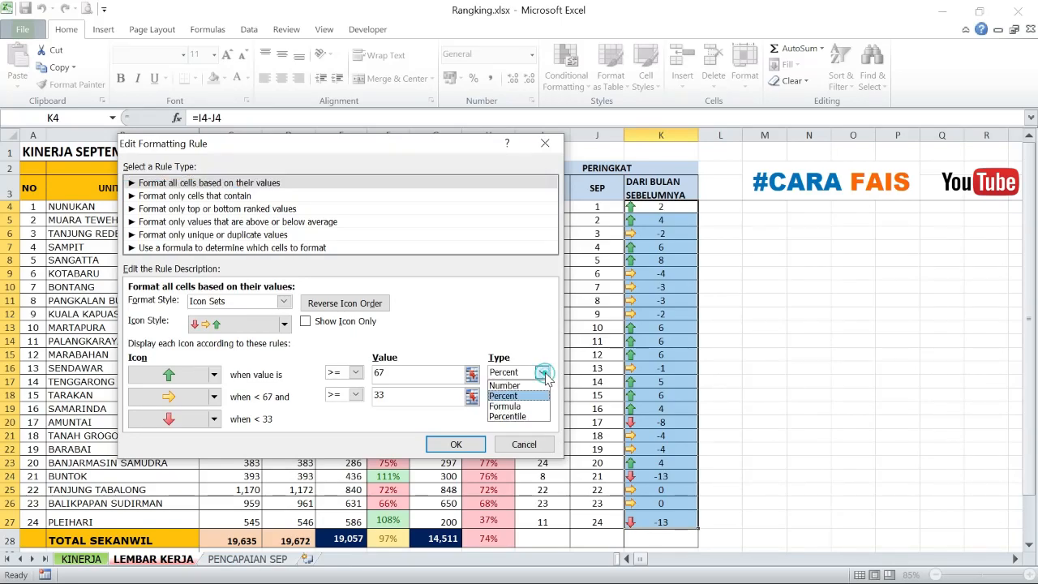
pyautogui.click(538, 386)
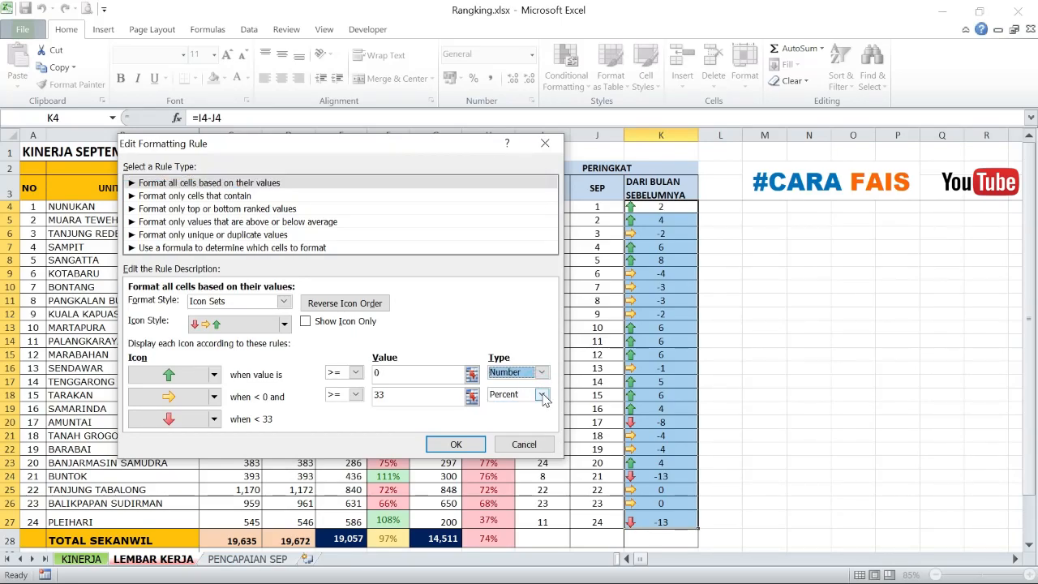
pyautogui.click(542, 395)
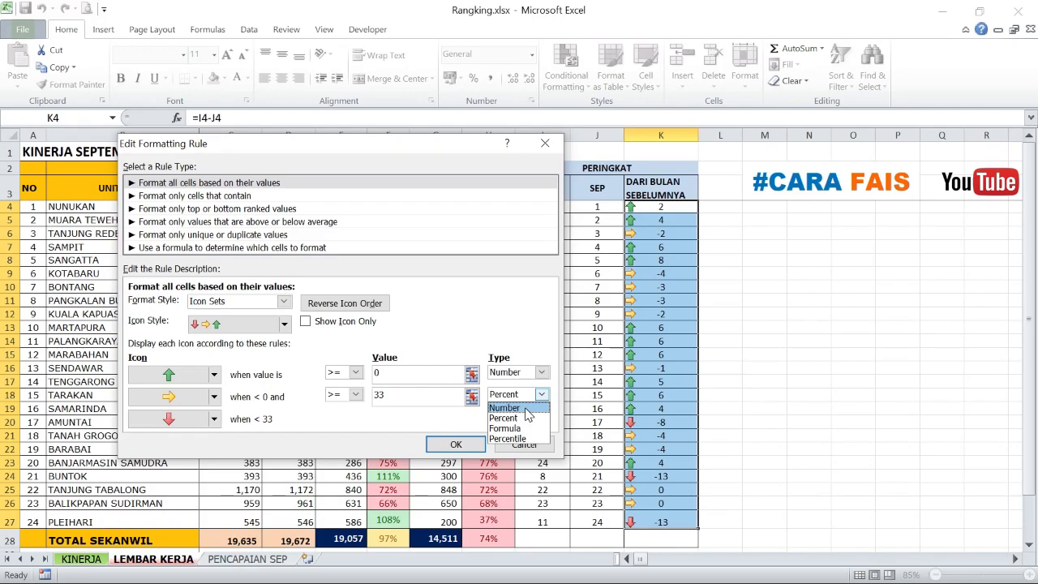
pyautogui.click(525, 409)
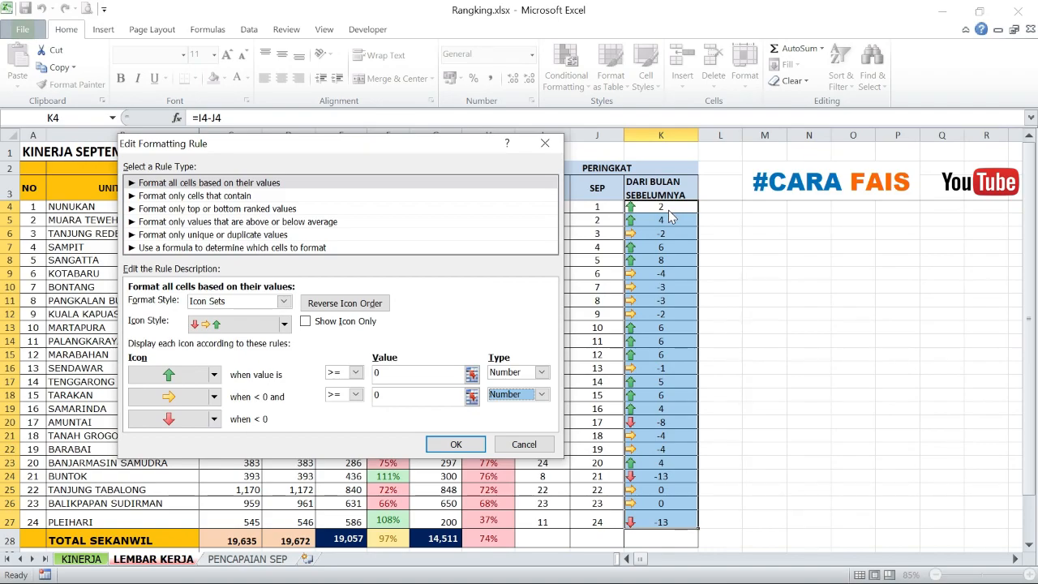
pyautogui.click(403, 372)
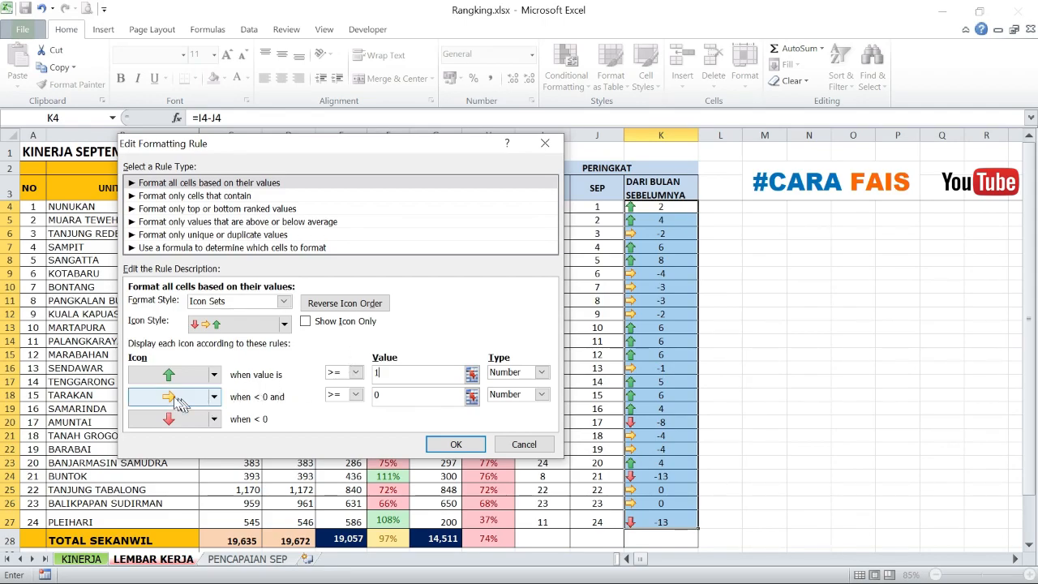
pyautogui.click(393, 395)
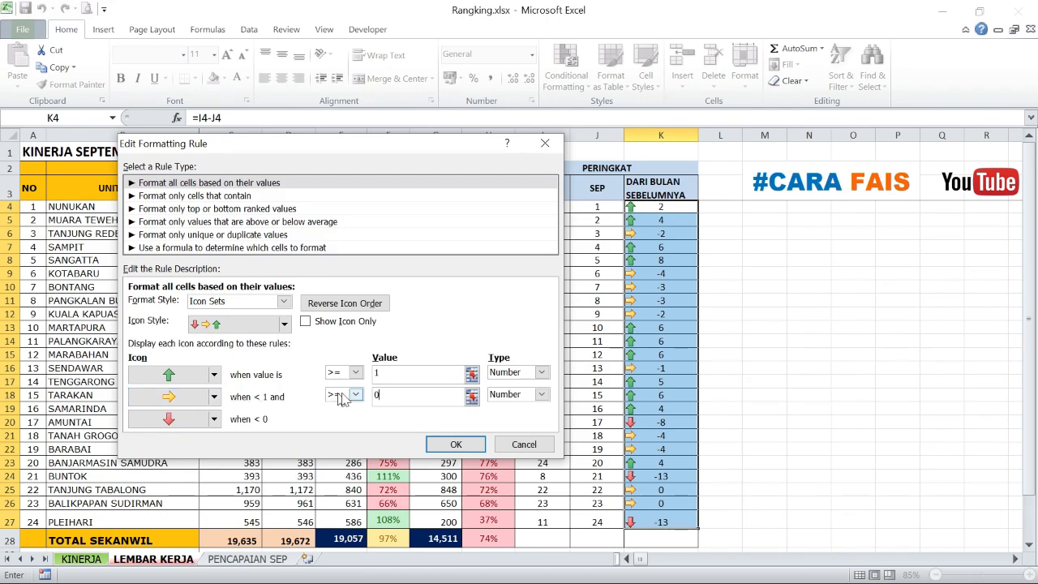
pyautogui.click(408, 395)
# Browse the rule's available icon styles and format styles, and try out the reversed icon order.
pyautogui.click(283, 324)
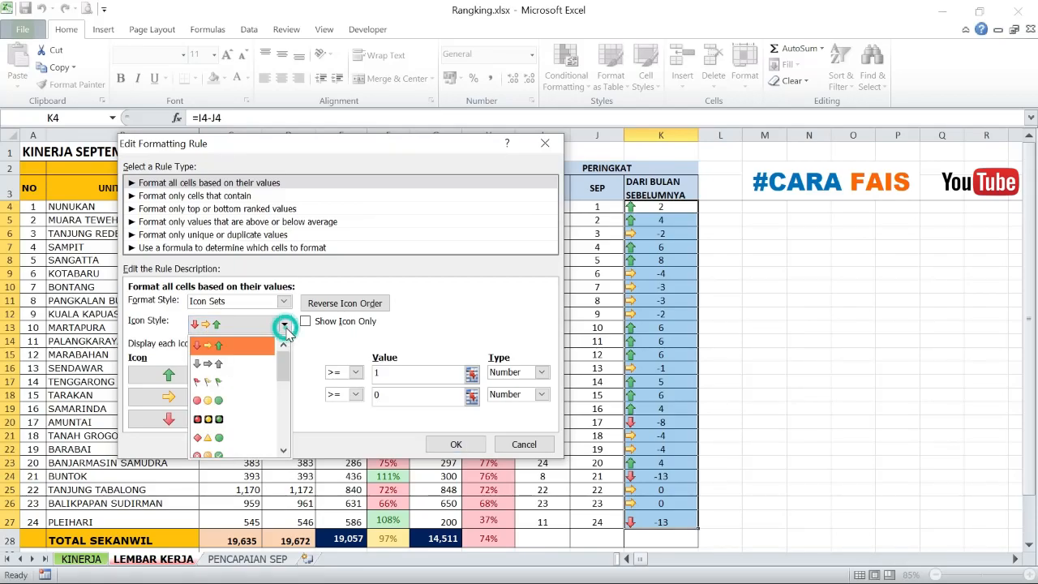
pyautogui.moveTo(285, 374)
pyautogui.mouseDown()
pyautogui.moveTo(295, 448)
pyautogui.moveTo(297, 369)
pyautogui.mouseUp()
pyautogui.click(284, 324)
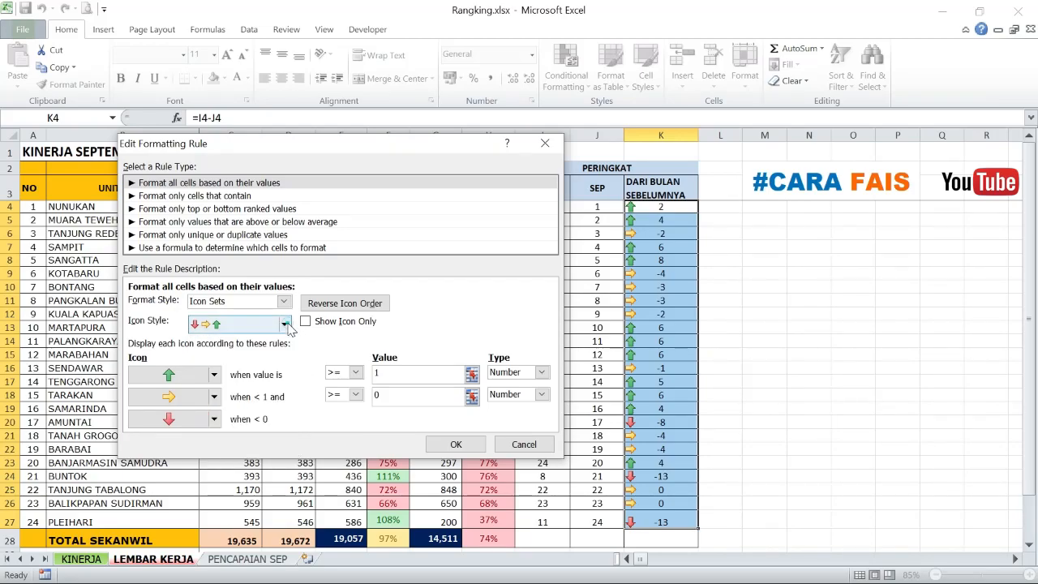
pyautogui.click(284, 300)
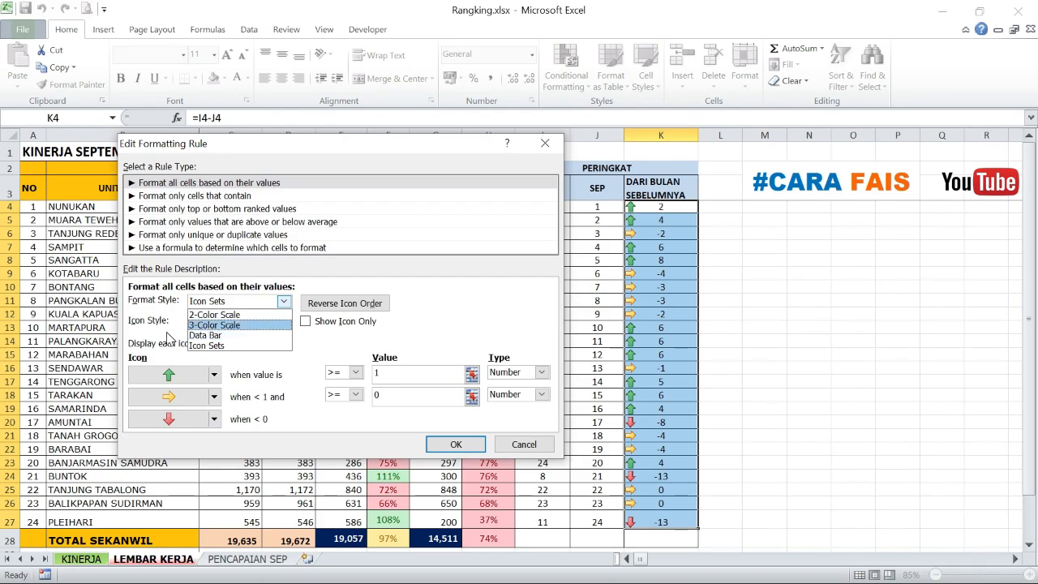
pyautogui.click(283, 301)
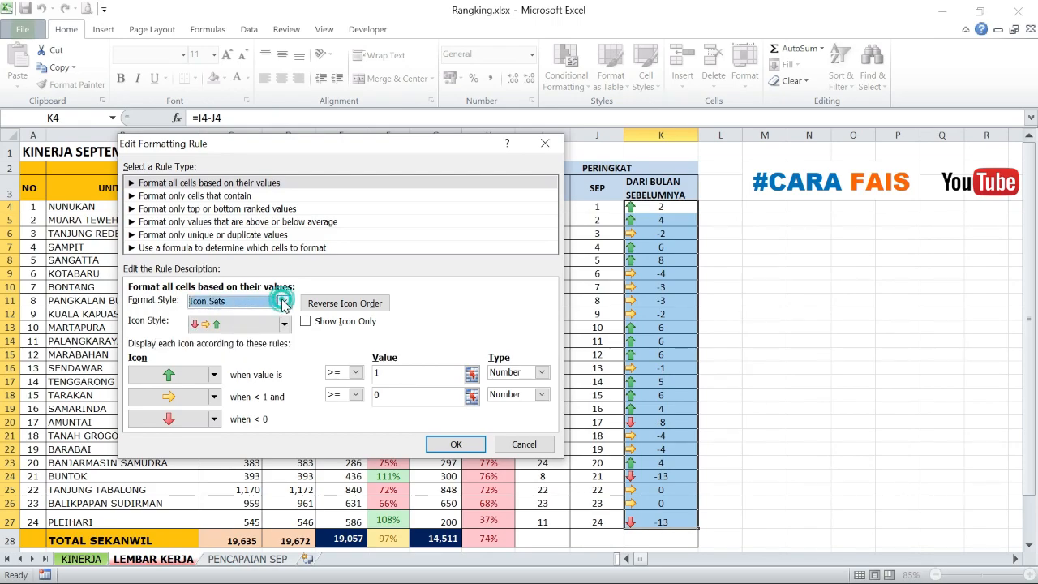
pyautogui.click(349, 305)
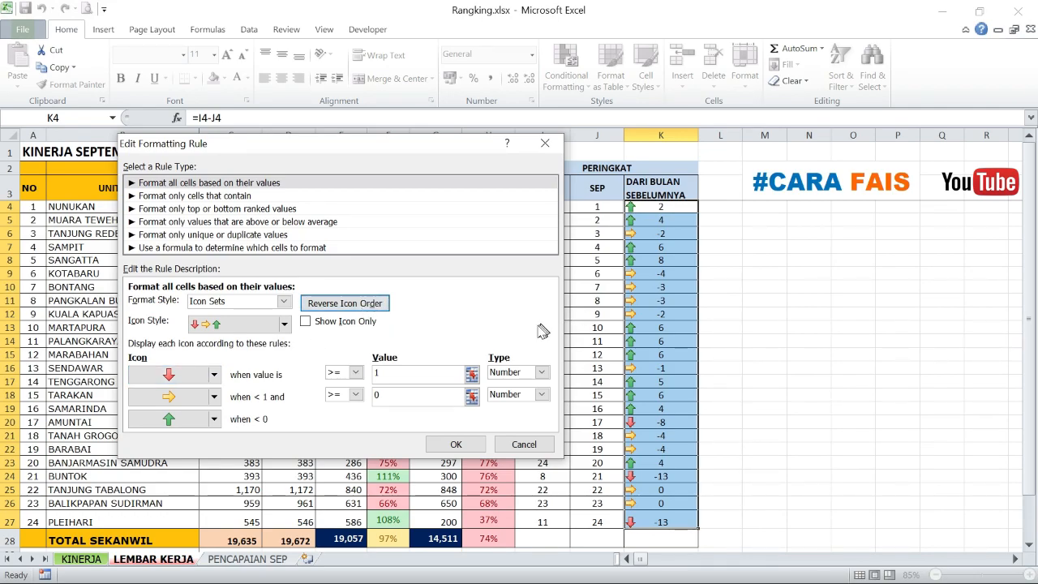
pyautogui.click(375, 304)
# Make the rule show only the icons and apply the edited rule to the rank changes in K4:K27.
pyautogui.click(305, 323)
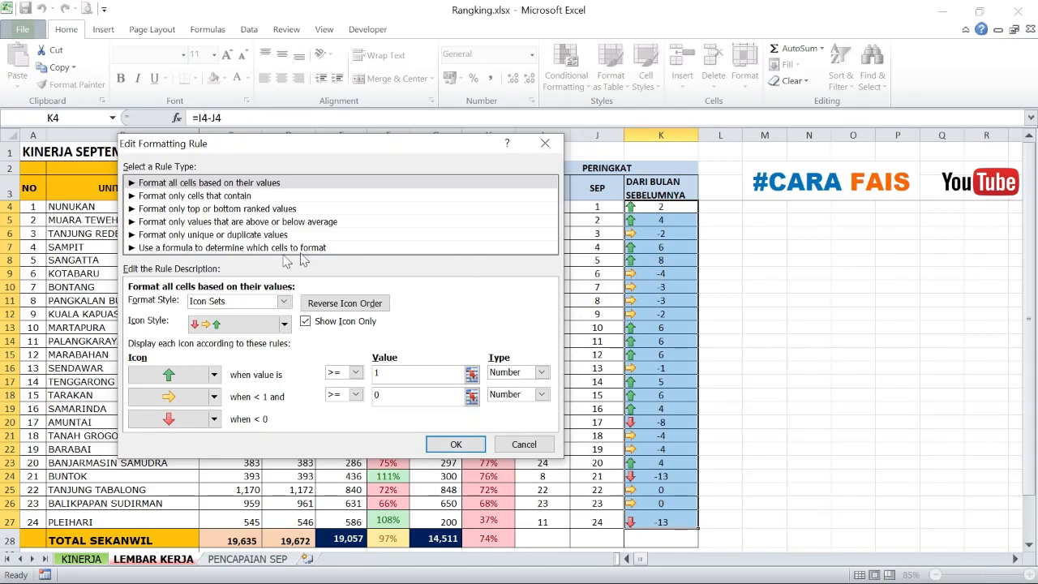
pyautogui.click(454, 446)
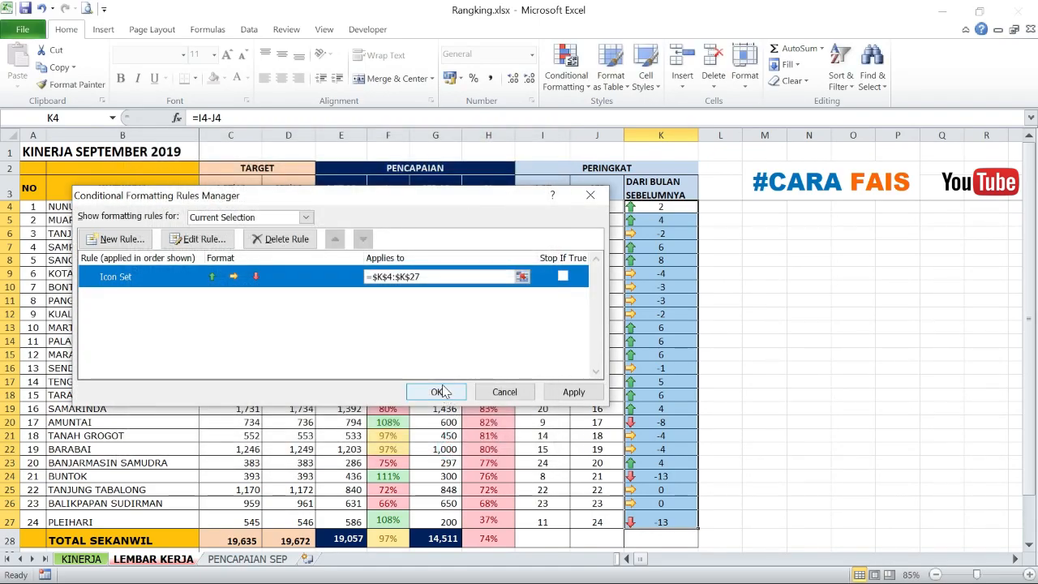
pyautogui.click(572, 392)
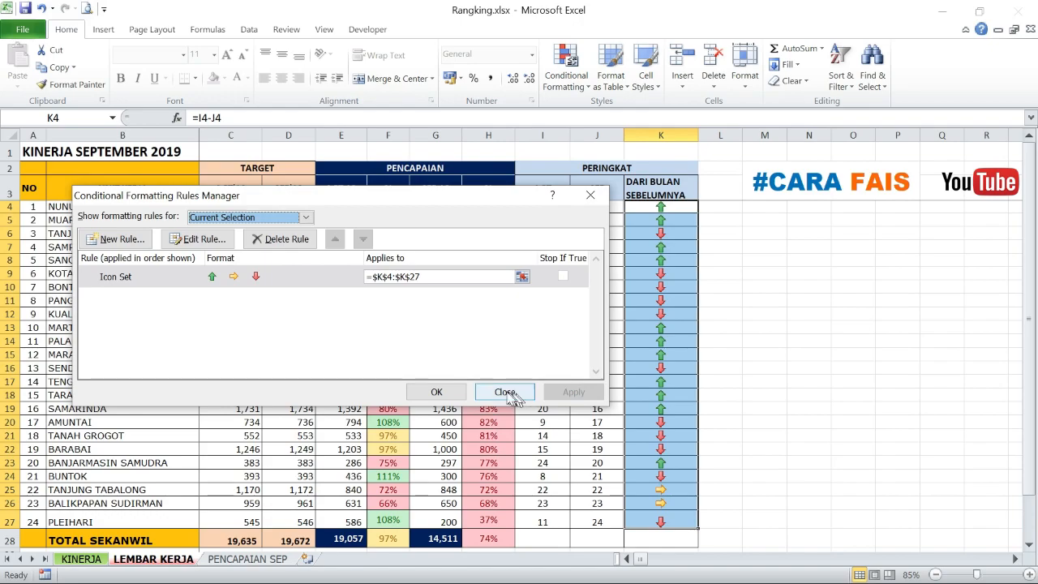
pyautogui.click(438, 391)
pyautogui.click(763, 289)
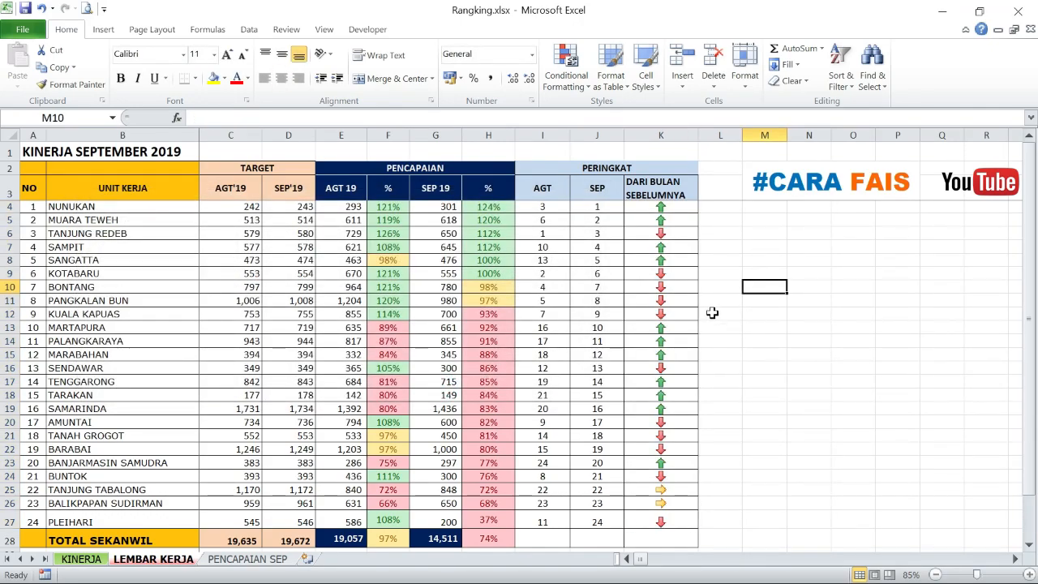
# Review the icon-only rank changes in the finished table, starting with NUNUKAN's September rank and arrow.
pyautogui.scroll(-3, 718, 325)
pyautogui.scroll(3, 734, 339)
pyautogui.click(118, 206)
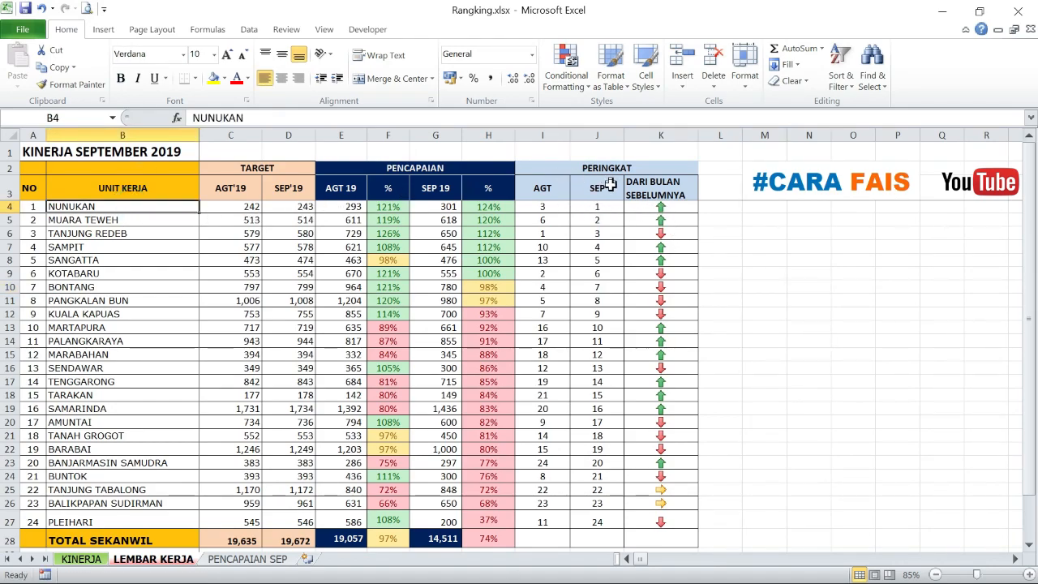
pyautogui.click(604, 206)
pyautogui.click(661, 206)
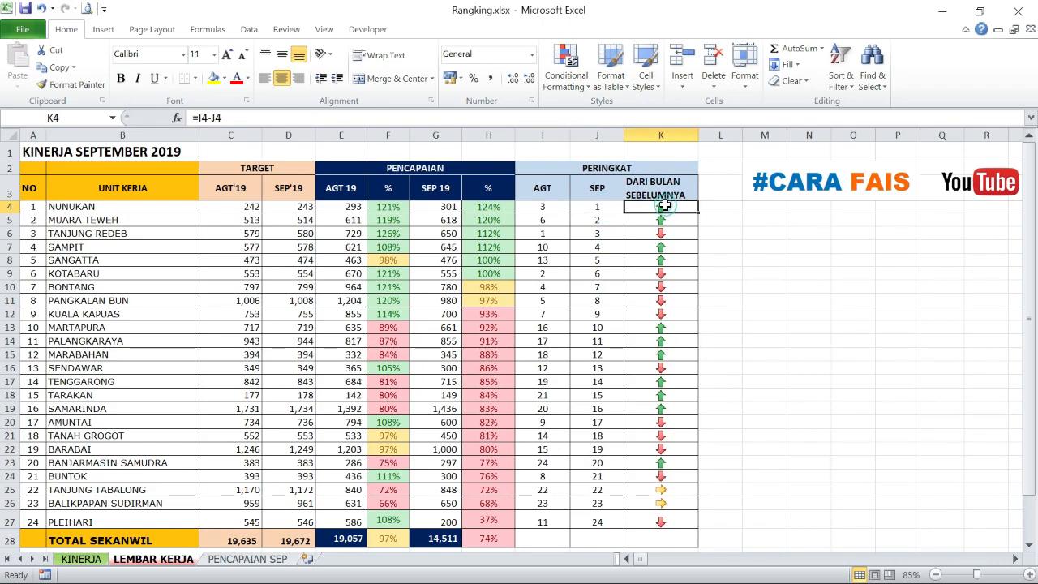
# Compare NUNUKAN's August and September ranks in the PERINGKAT columns.
pyautogui.click(543, 208)
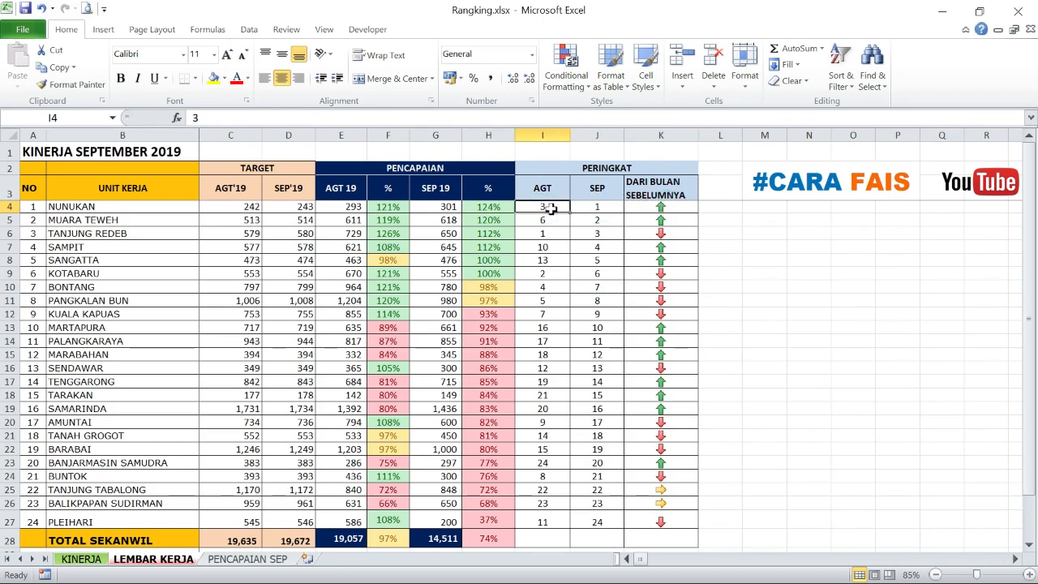
pyautogui.click(602, 208)
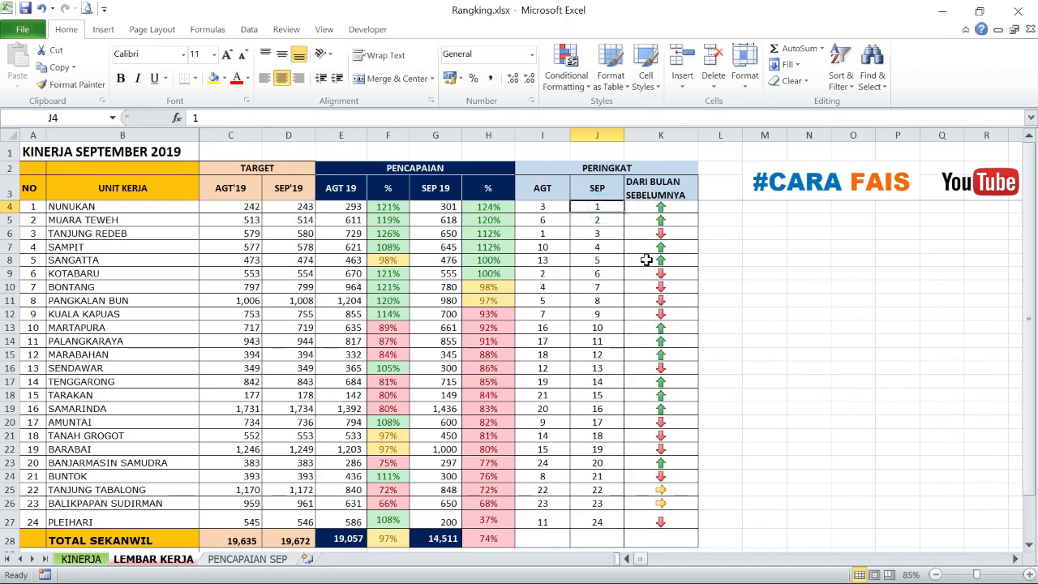
# Edit the icon set rule on K4:K27 so the rank change numbers are displayed beside the arrows, and apply it.
pyautogui.moveTo(683, 210); pyautogui.dragTo(683, 521)
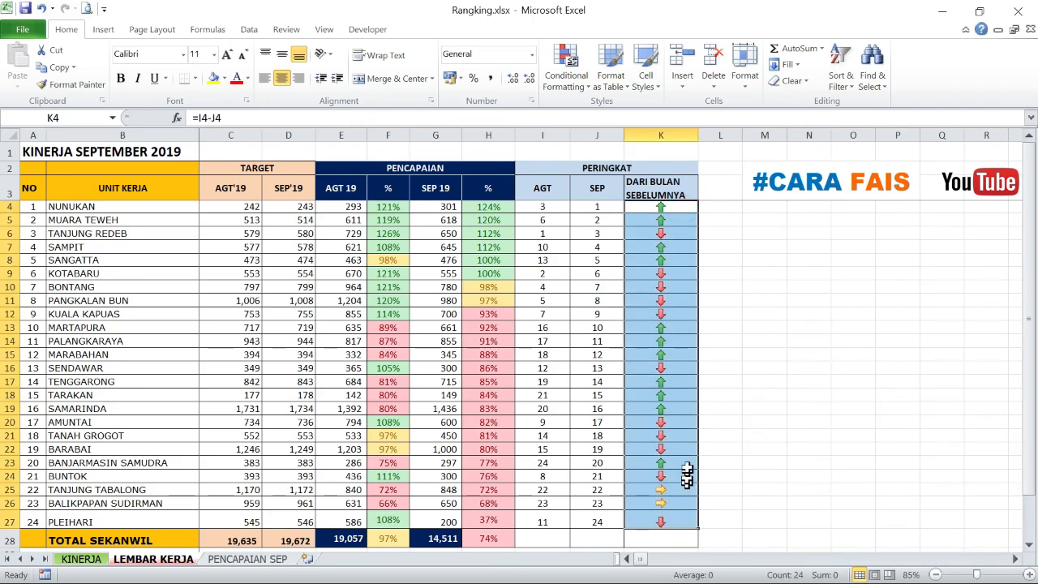
pyautogui.click(589, 95)
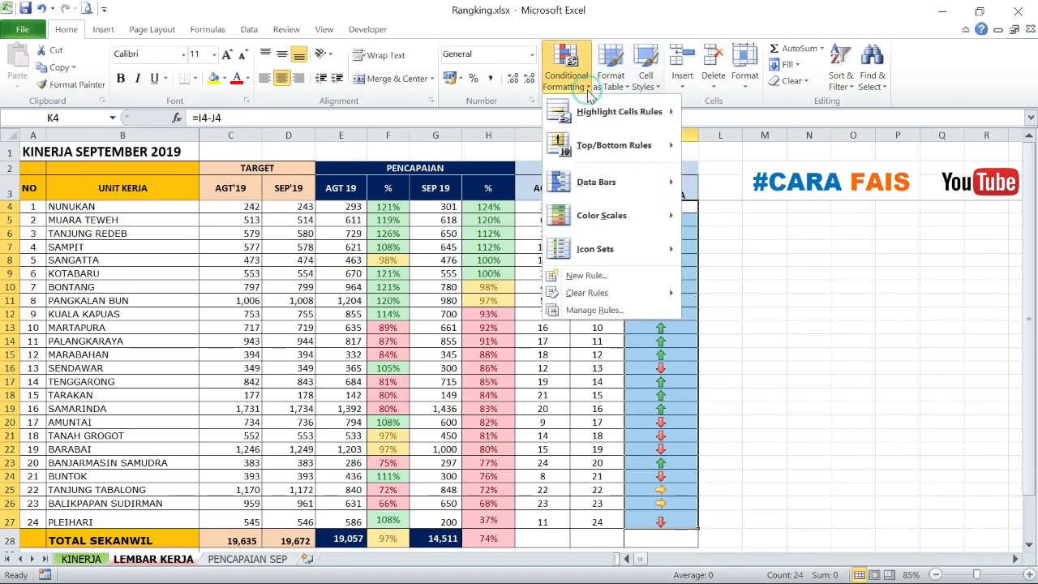
pyautogui.click(615, 309)
pyautogui.doubleClick(294, 280)
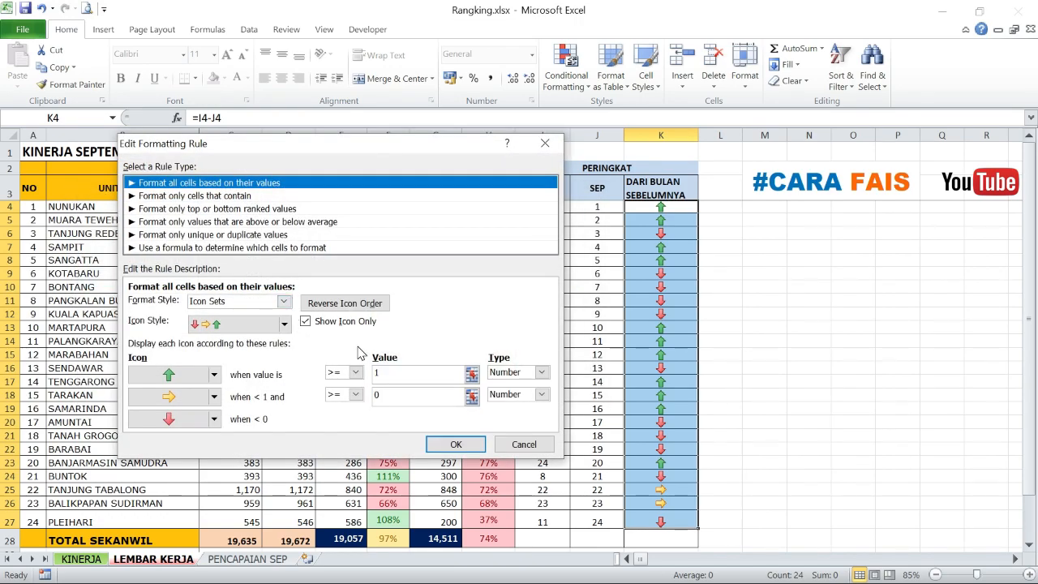
pyautogui.click(307, 323)
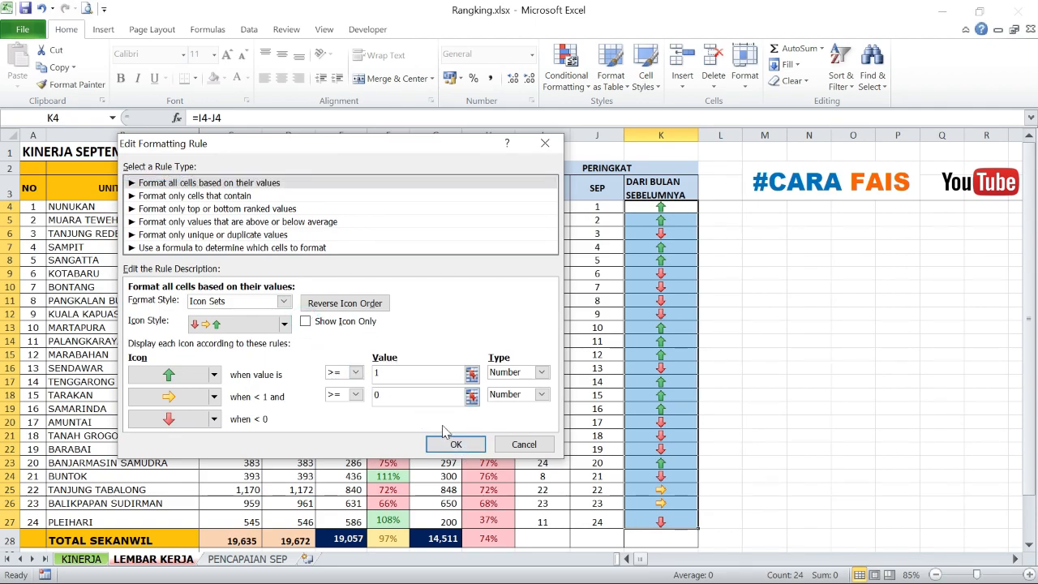
pyautogui.click(464, 446)
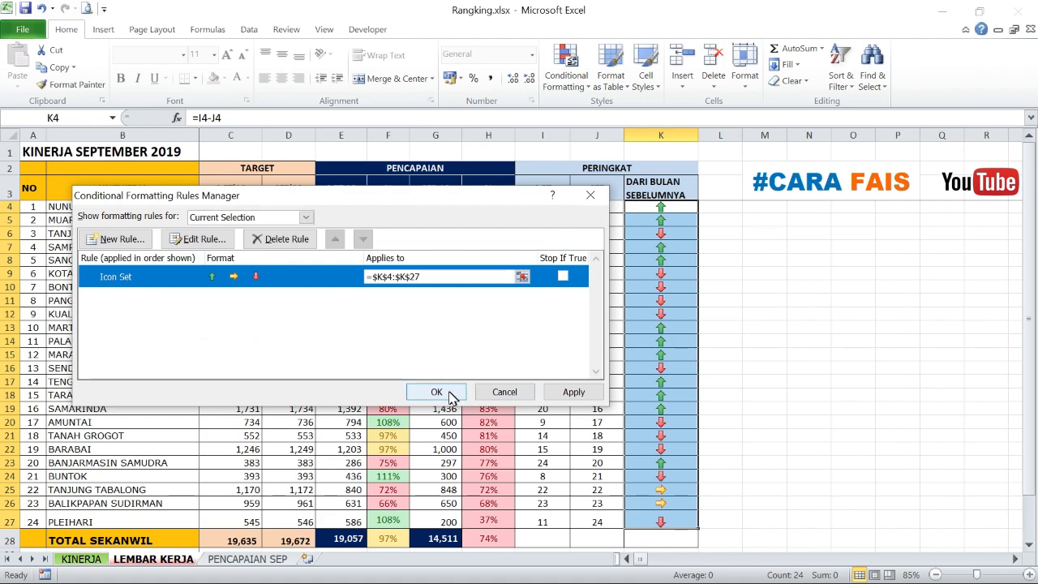
pyautogui.click(584, 393)
pyautogui.click(450, 392)
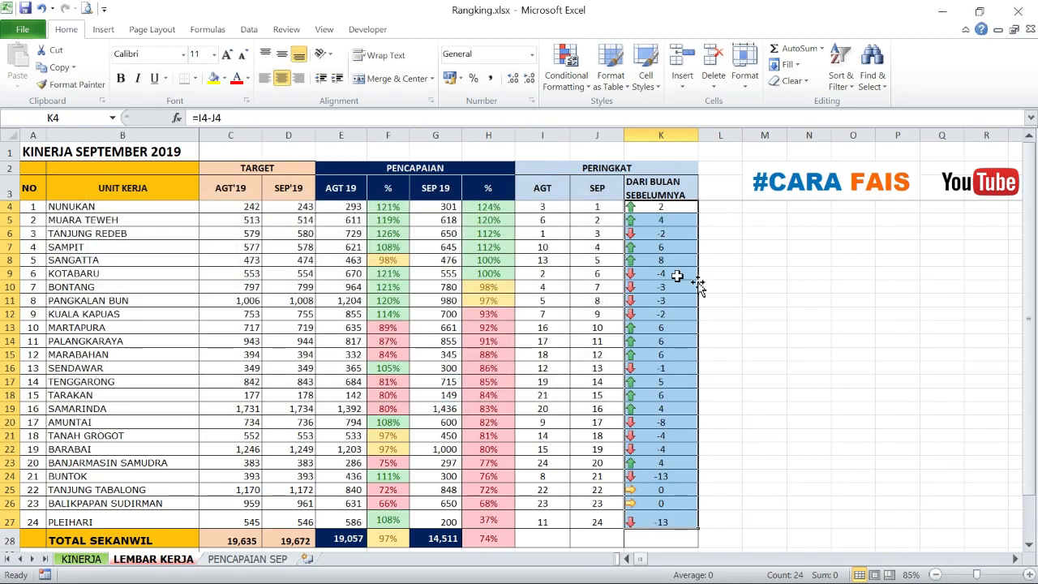
pyautogui.click(766, 258)
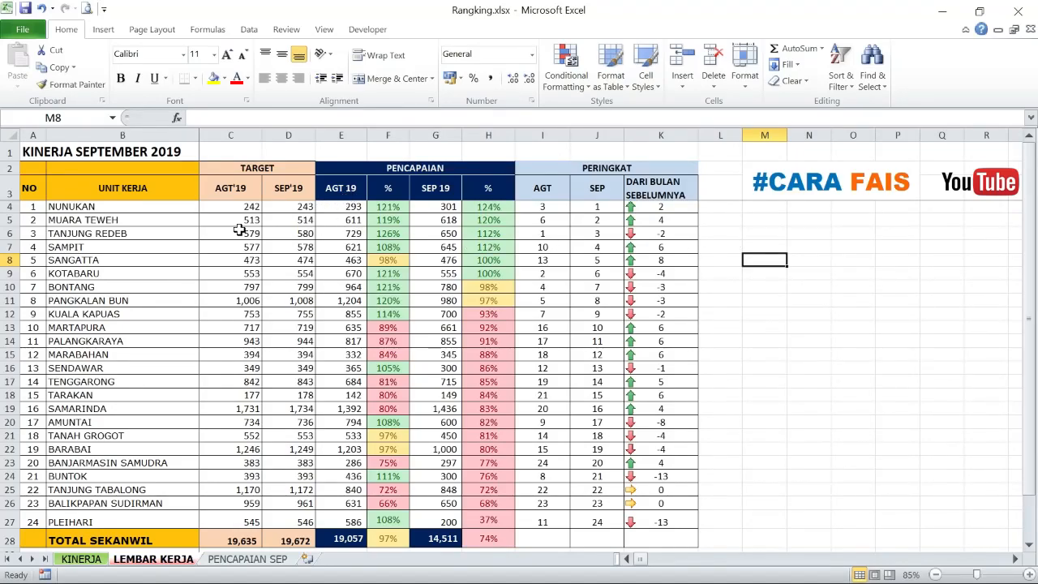
# Examine the August rank, September rank and rank change with arrow for NUNUKAN and for TANJUNG REDEB.
pyautogui.click(73, 209)
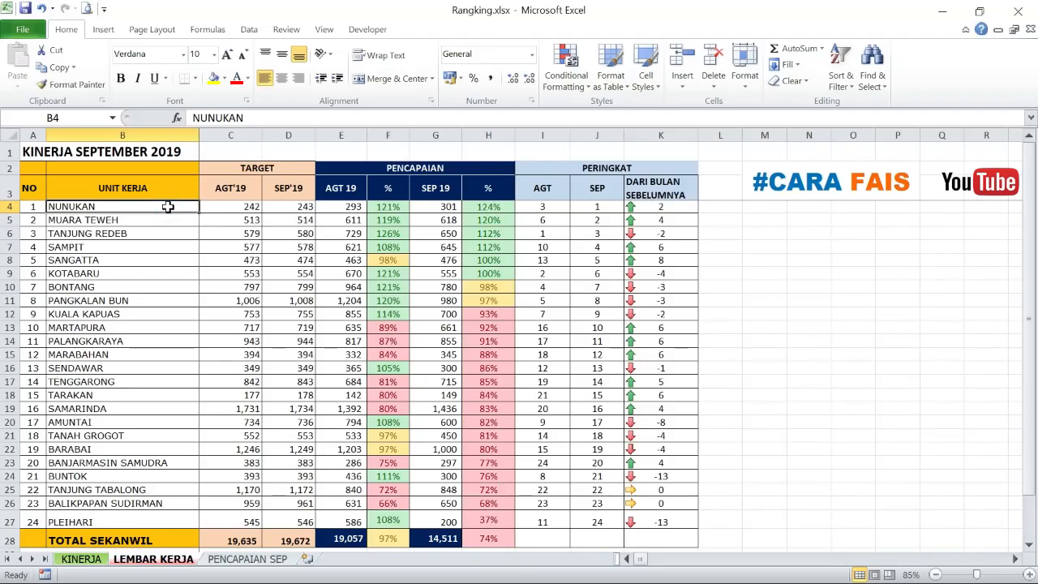
pyautogui.click(643, 206)
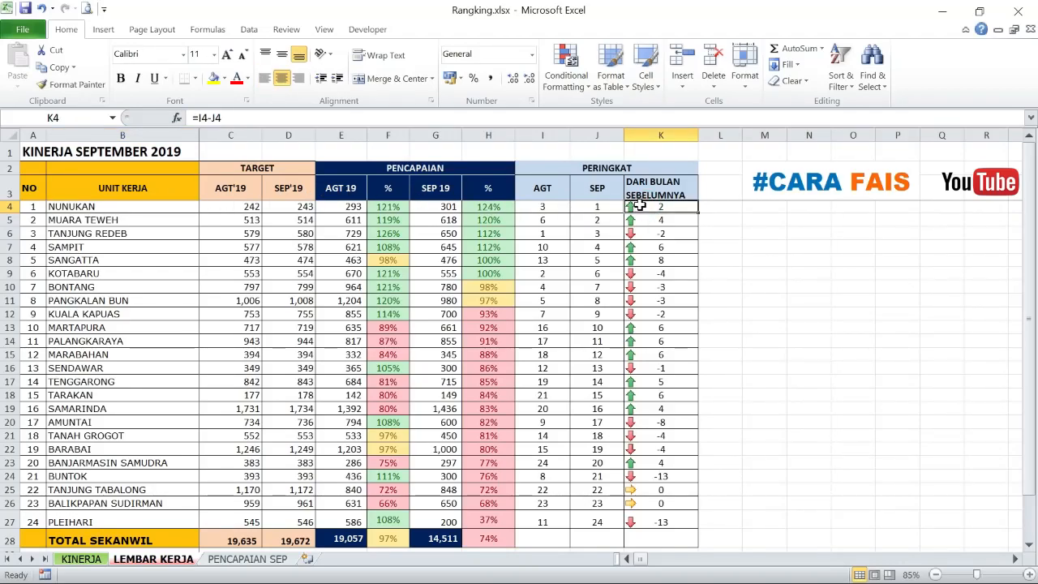
pyautogui.click(663, 206)
pyautogui.click(552, 207)
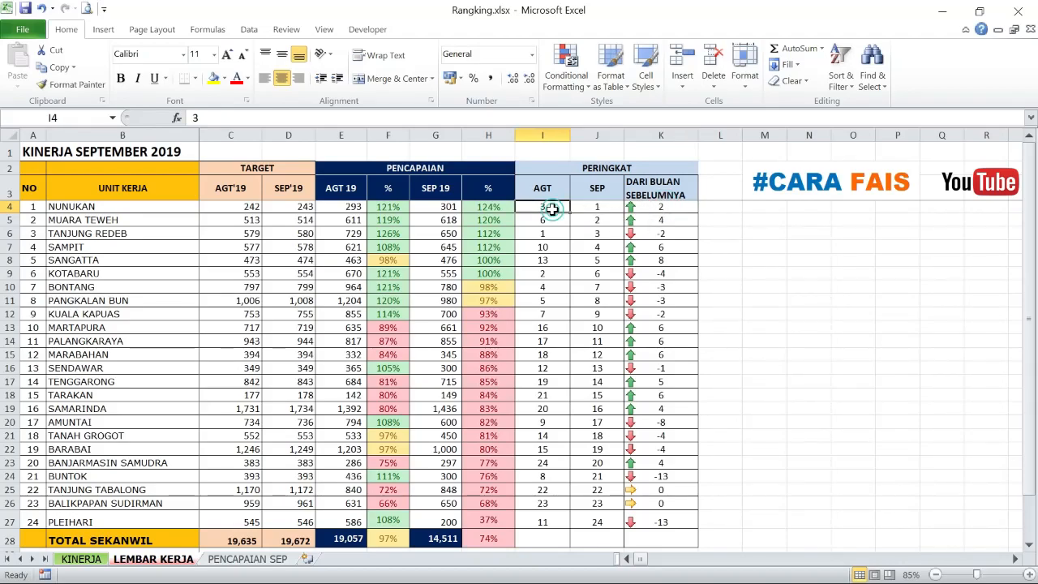
pyautogui.click(592, 206)
pyautogui.press('Right')
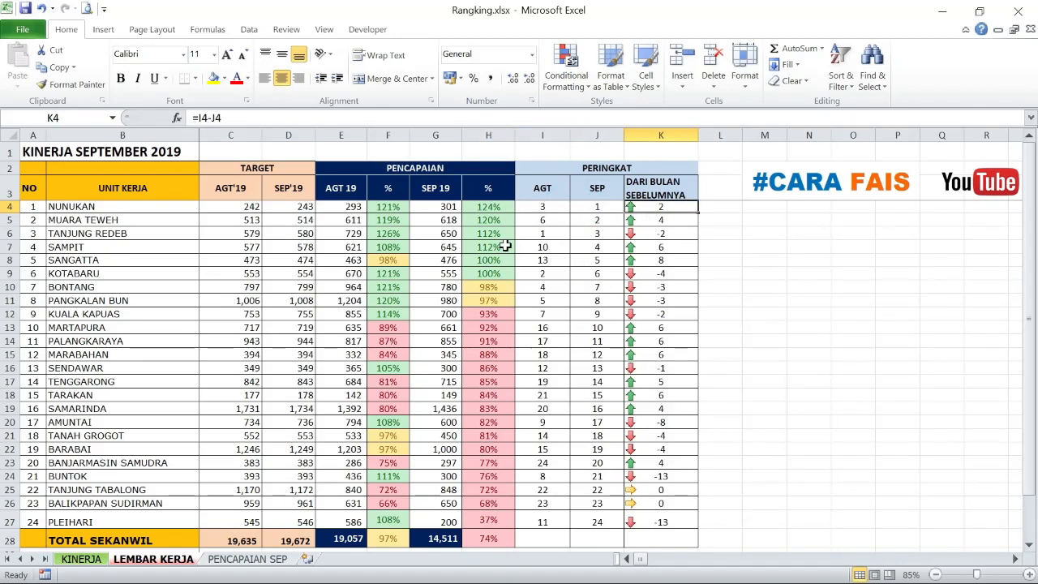
pyautogui.click(60, 233)
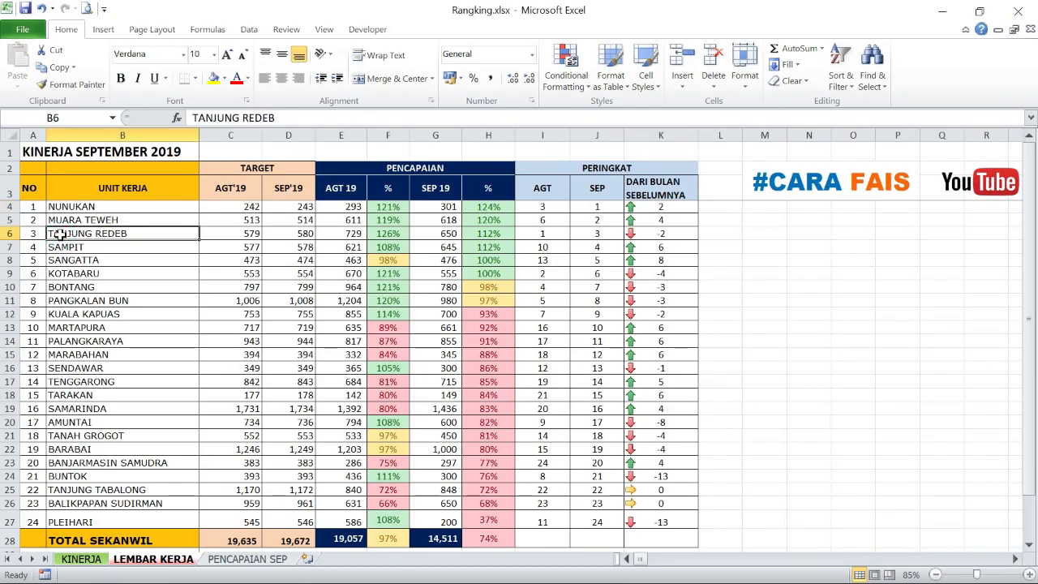
pyautogui.click(558, 233)
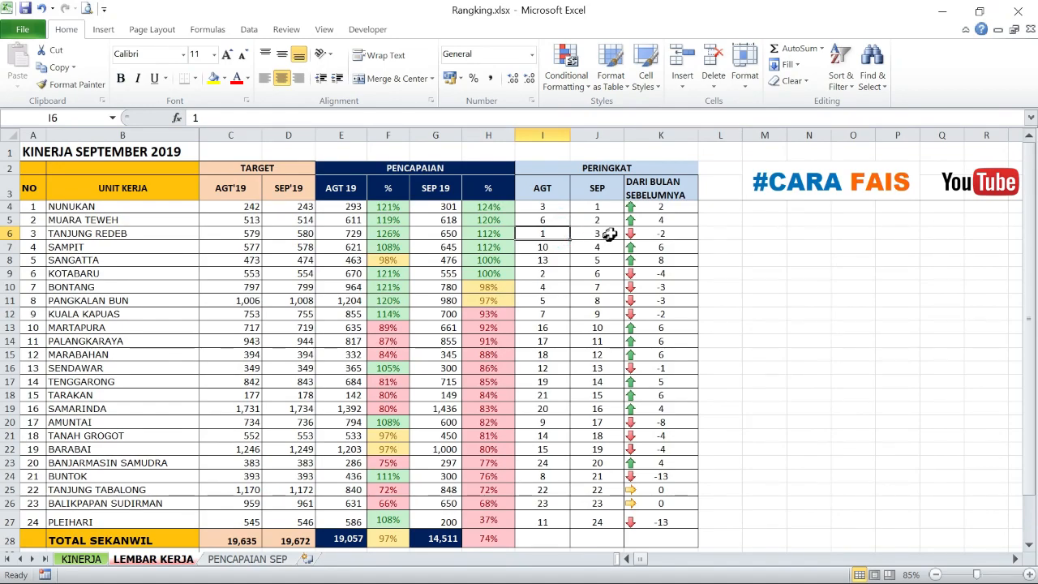
pyautogui.click(676, 233)
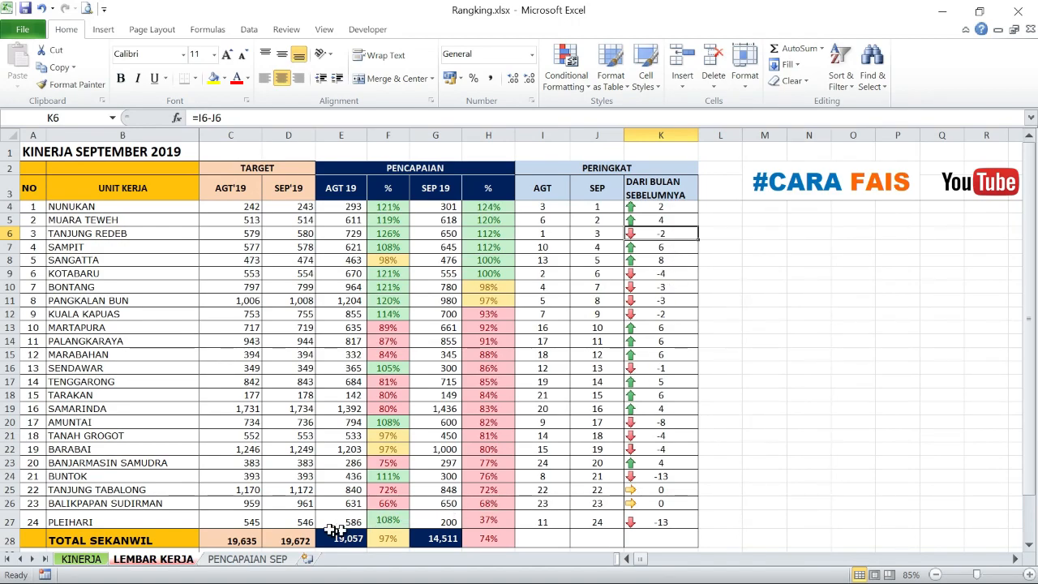
# Check TANJUNG TABALONG's ranks for both months against its arrow, and look over other rank changes, including BALIKPAPAN SUDIRMAN's.
pyautogui.click(10, 489)
pyautogui.click(553, 492)
pyautogui.moveTo(554, 491); pyautogui.dragTo(590, 491)
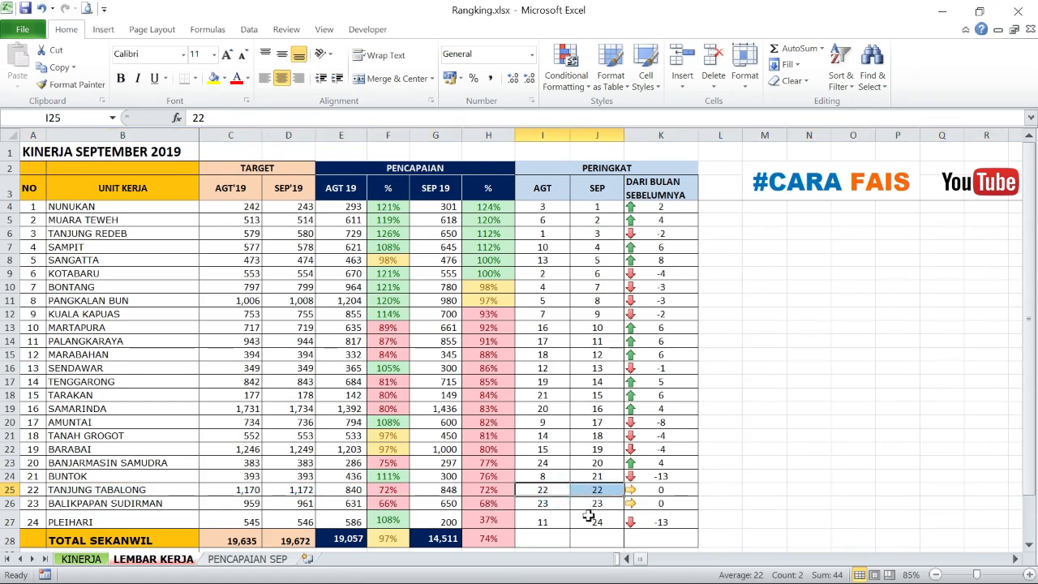
pyautogui.click(680, 491)
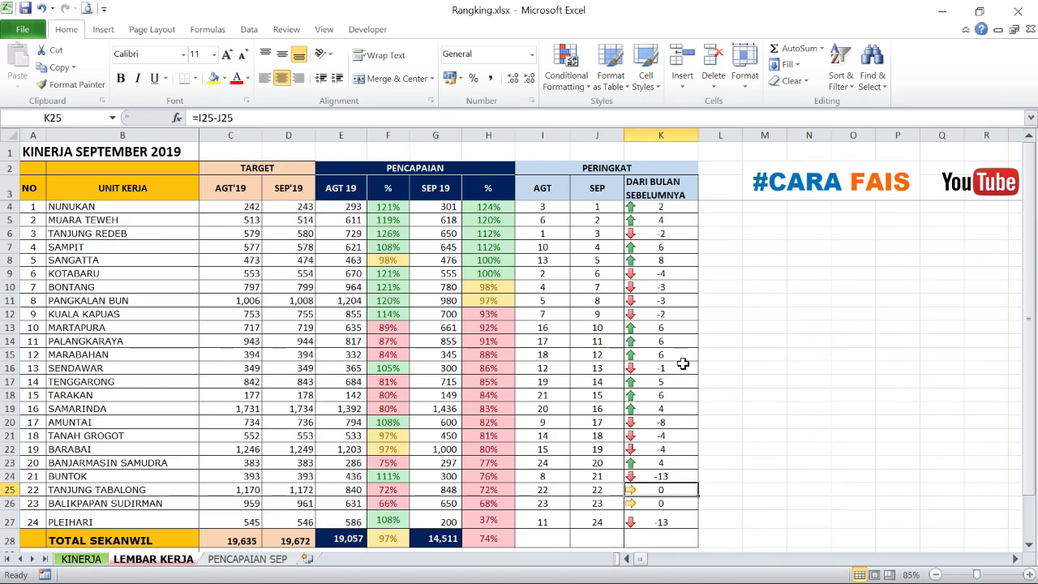
pyautogui.click(690, 502)
pyautogui.click(759, 442)
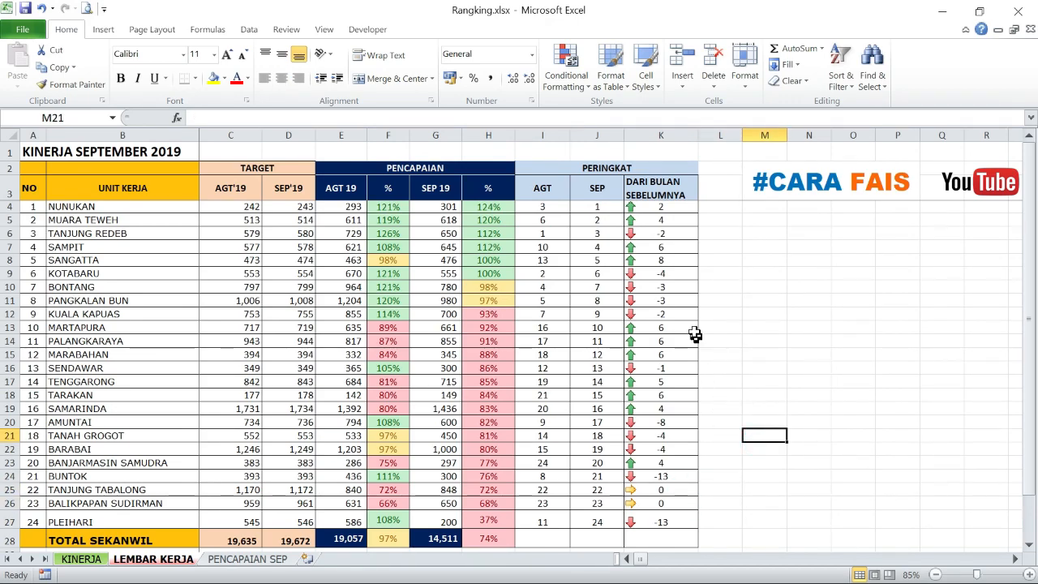
pyautogui.click(676, 311)
pyautogui.click(681, 207)
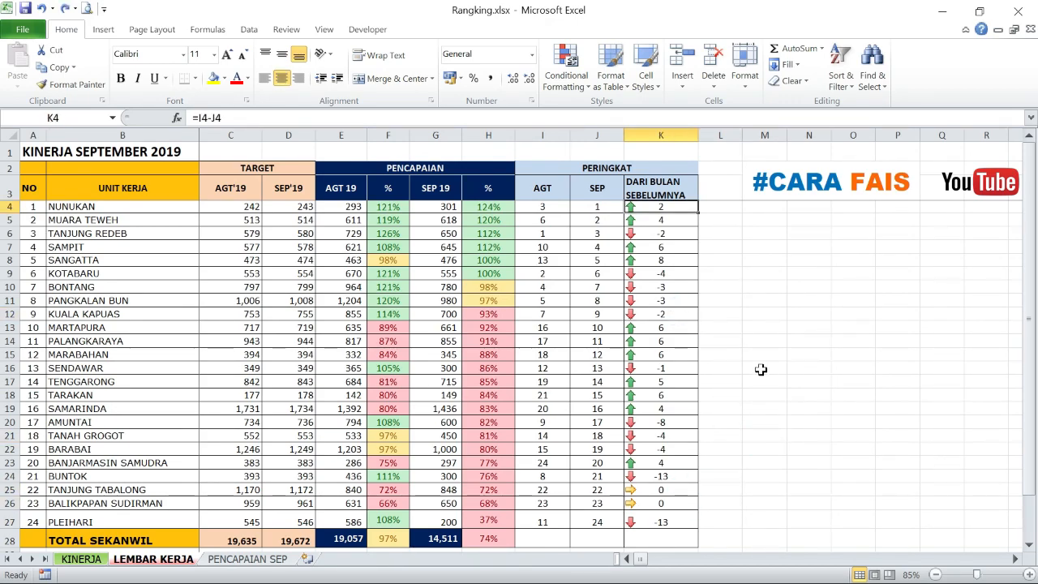